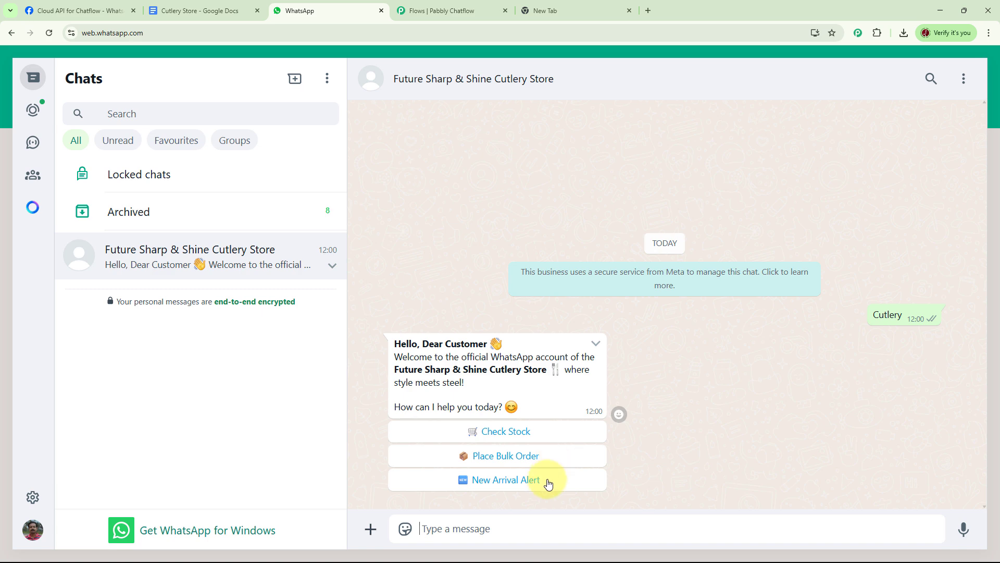
- Ask the bot about Dinner Sets stock and get the reply of 52 in stock
click(509, 433)
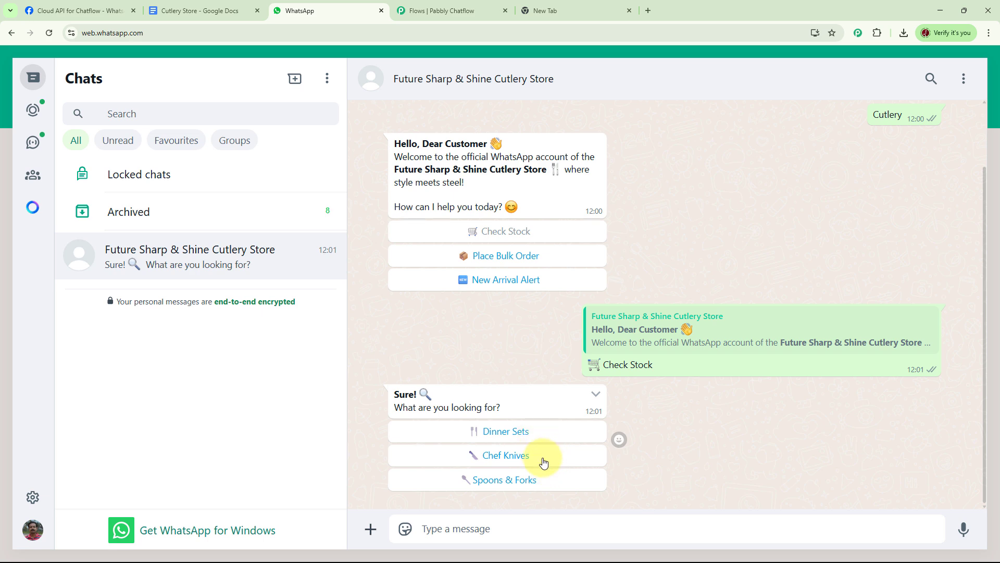
click(516, 433)
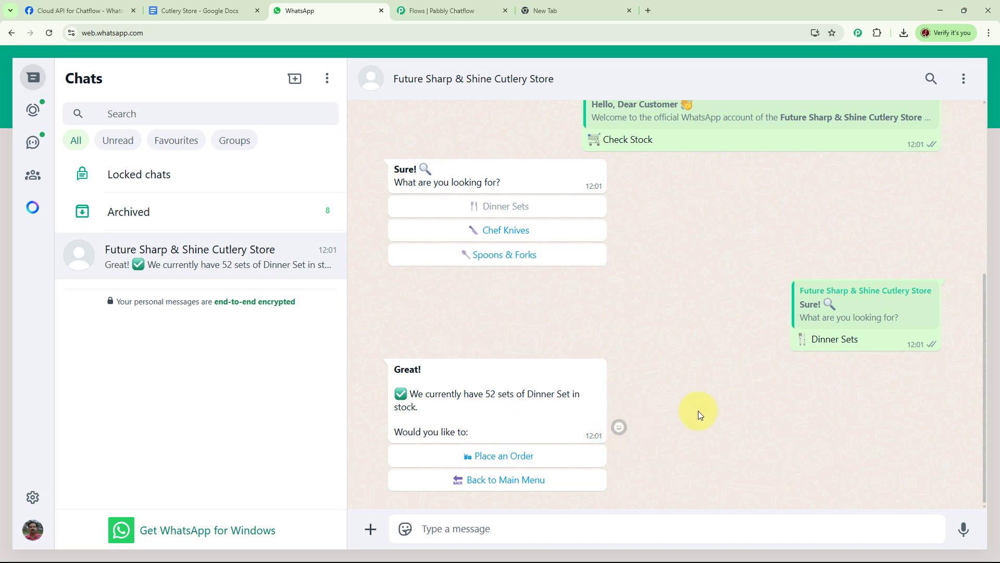
scroll(698, 410, up, 5)
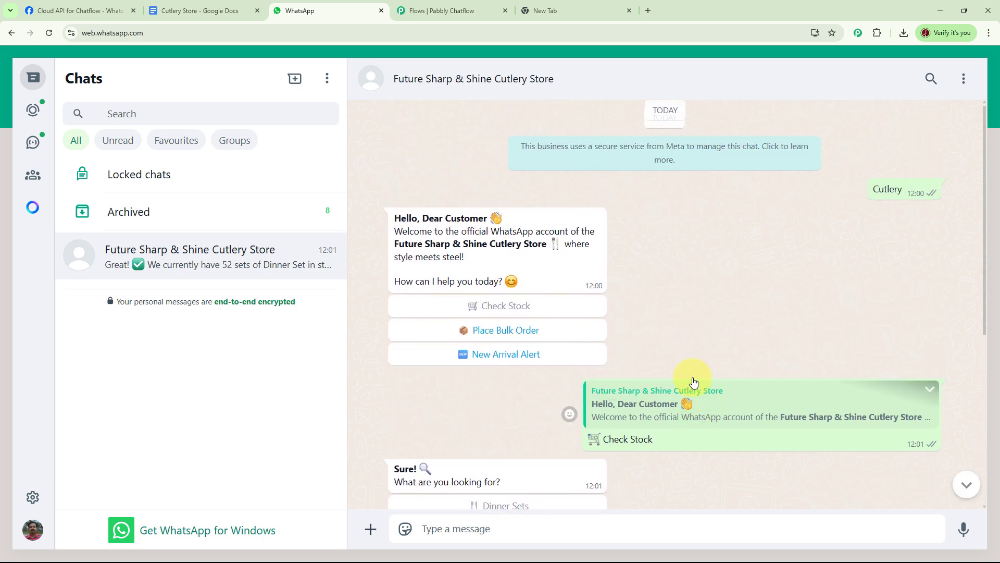
- Subscribe to New Arrival Alert updates via WhatsApp and review the bot's replies
click(499, 354)
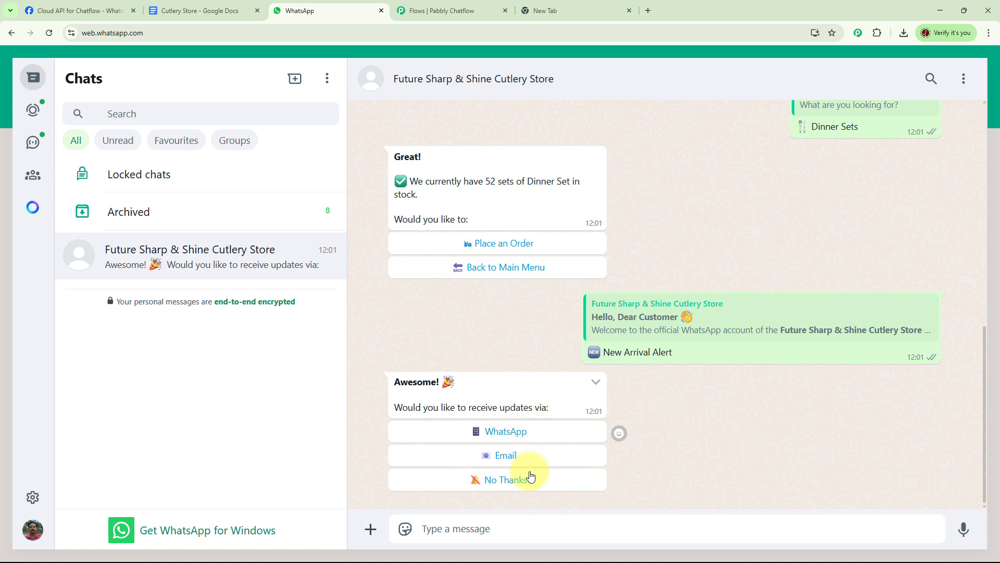
click(524, 437)
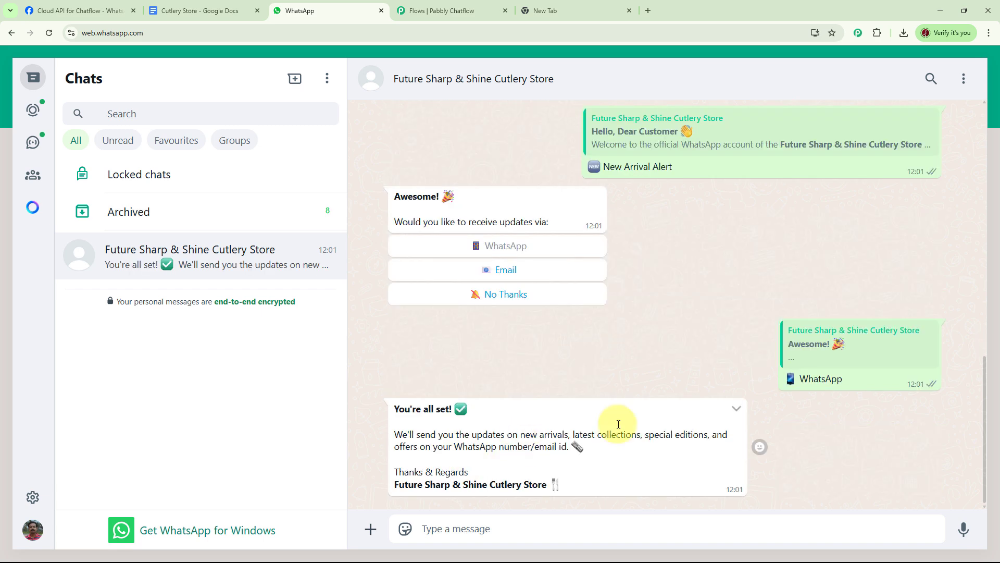
scroll(684, 400, up, 5)
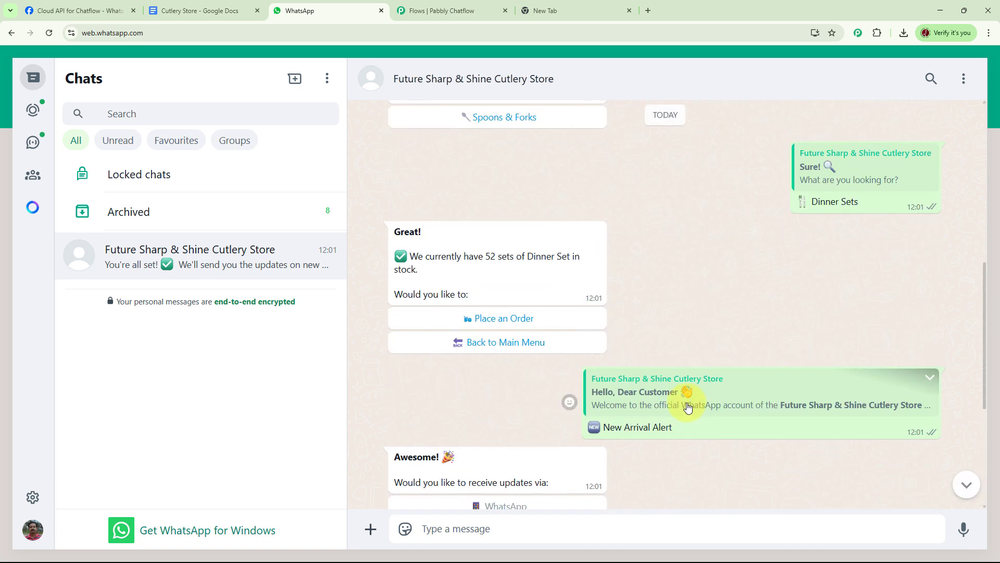
scroll(688, 406, up, 3)
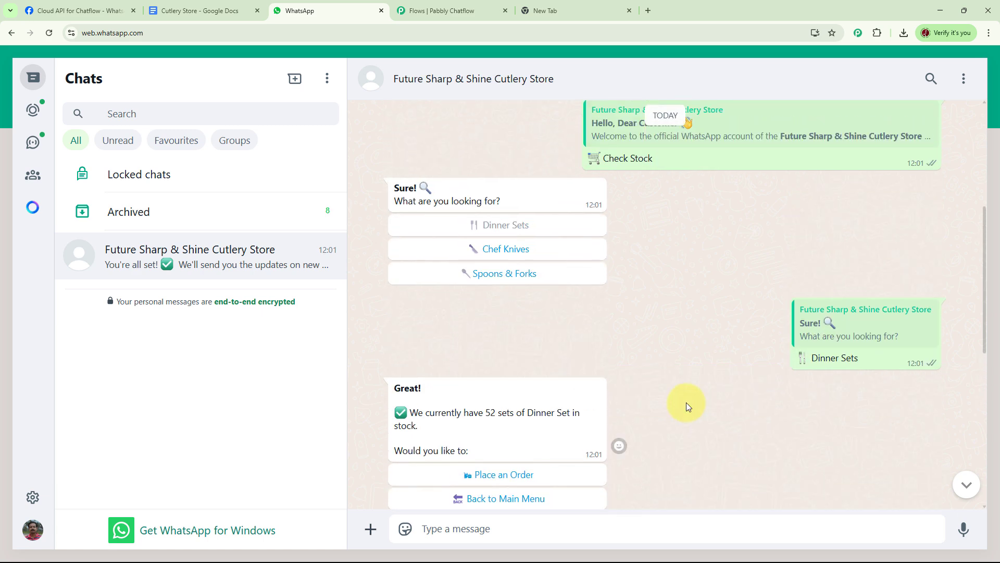
scroll(687, 406, up, 4)
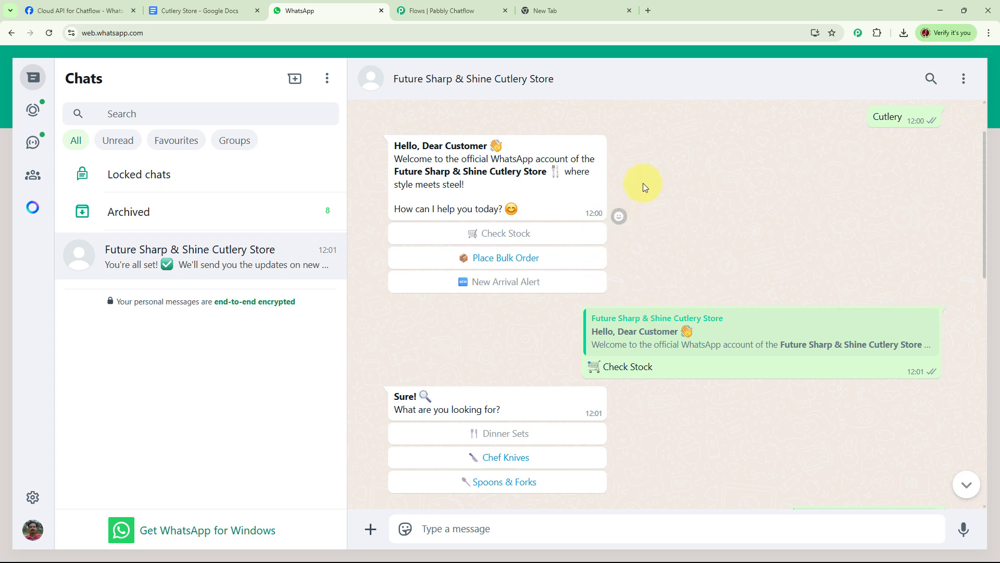
- Load pabbly.com/chatflow in the empty new Chrome tab
click(561, 13)
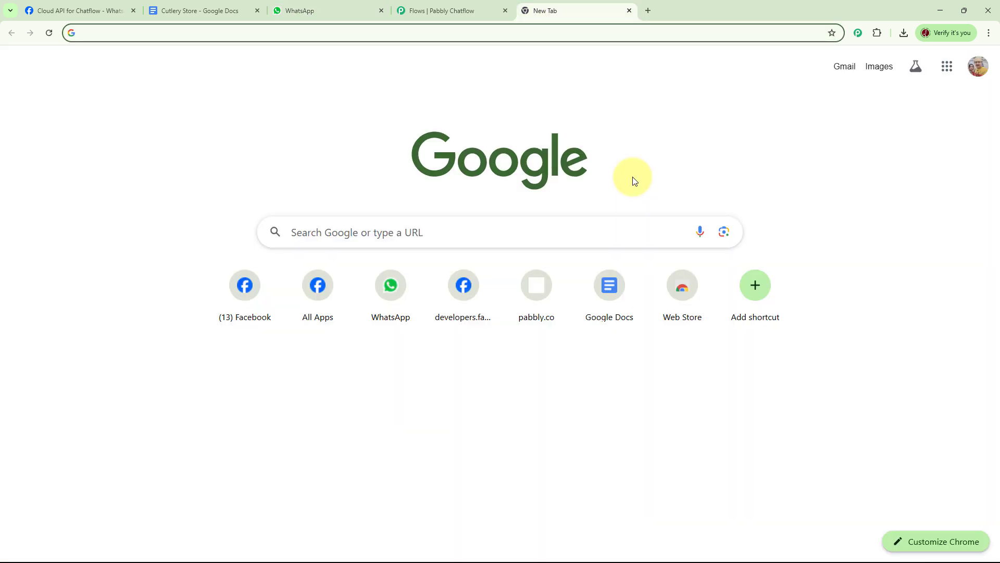
click(206, 32)
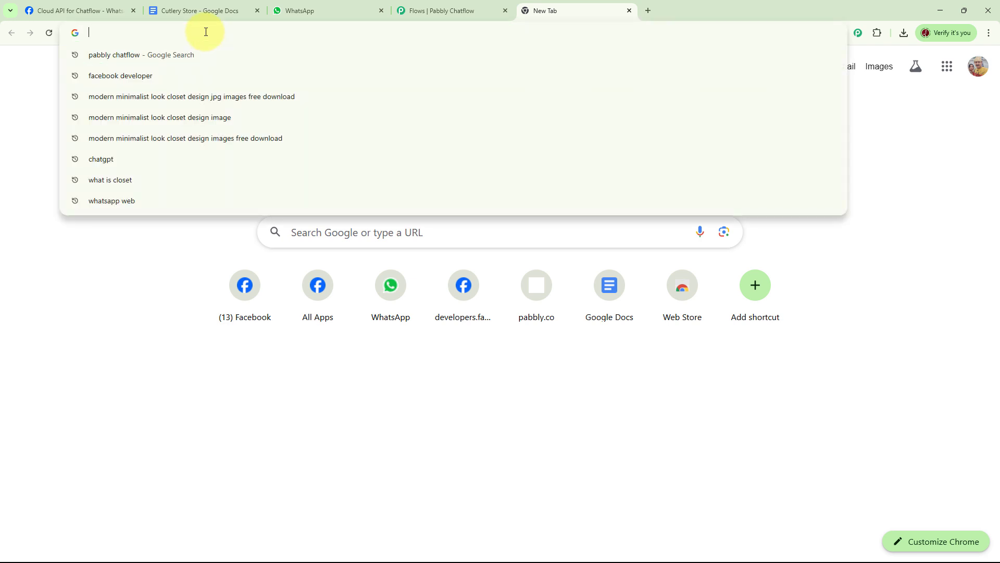
text(pabb)
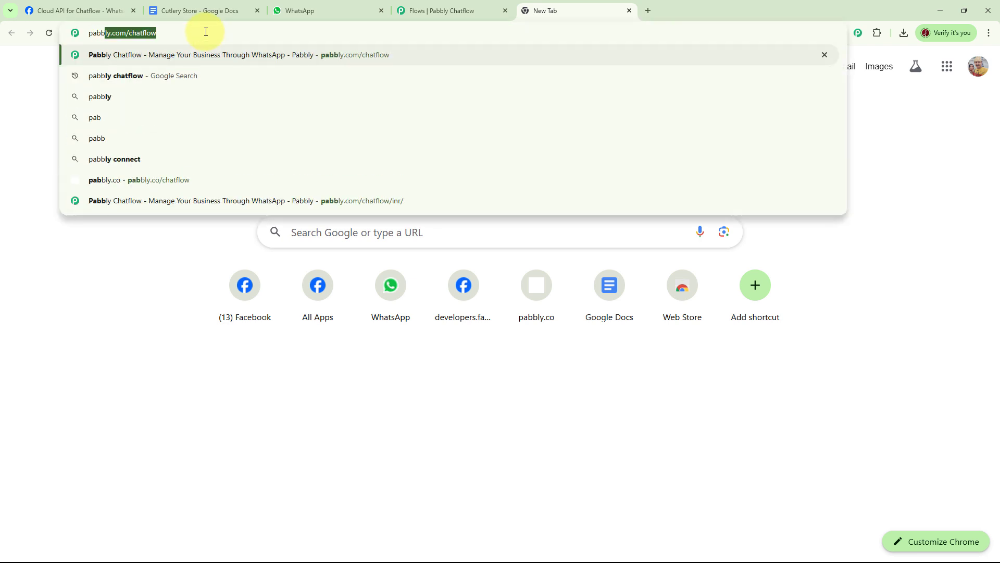
text(ly.c)
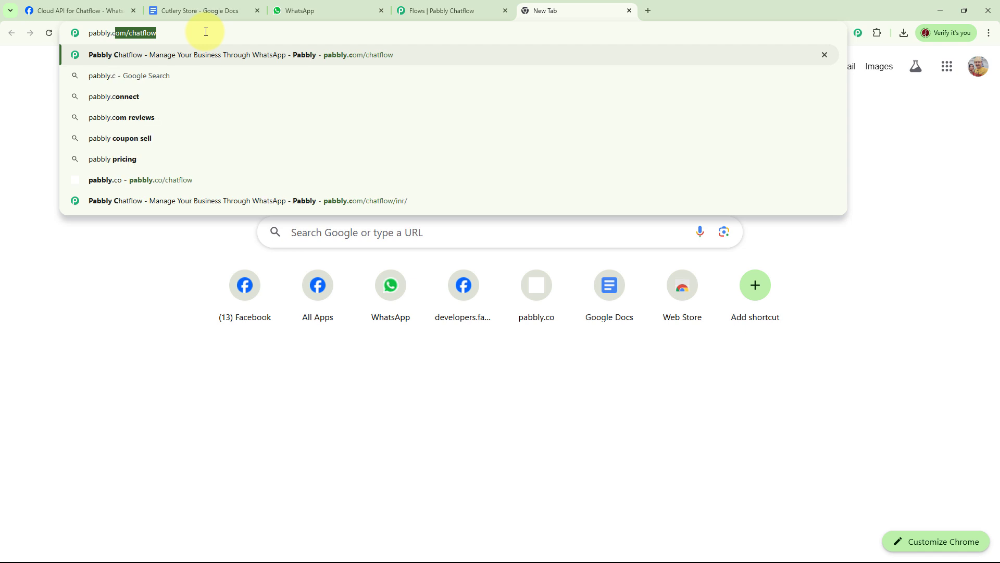
text(om/c)
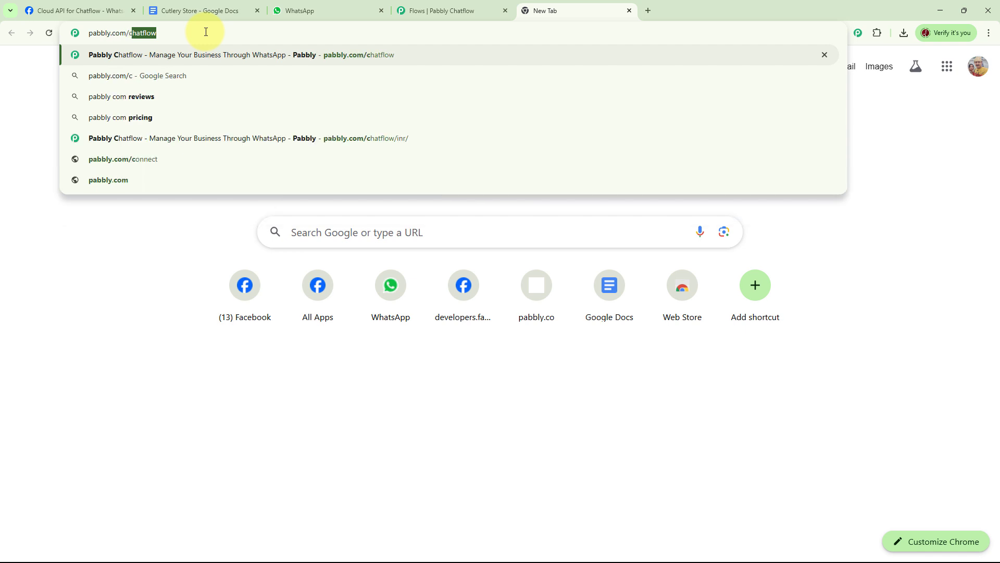
text(hatfl)
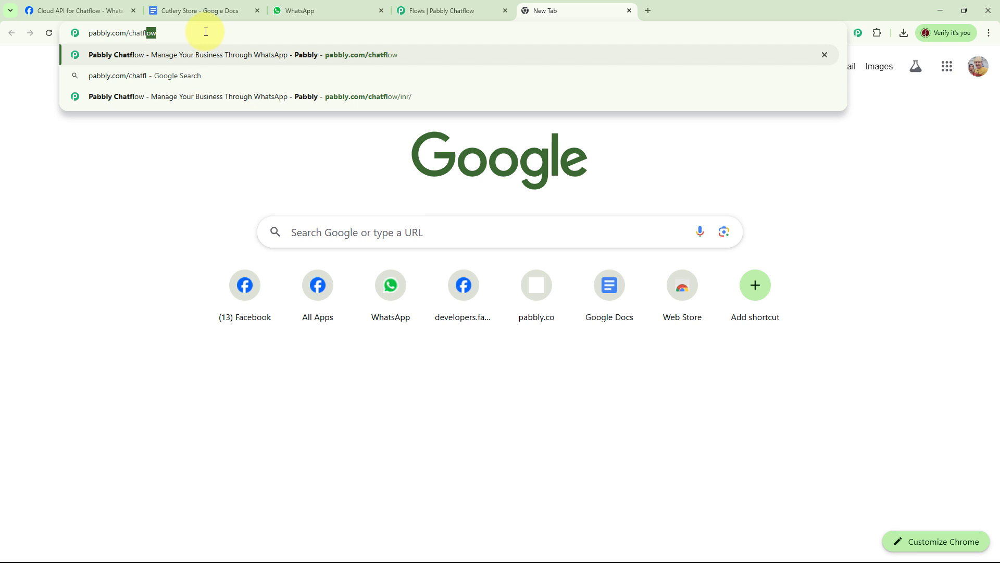
text(ow)
key(Return)
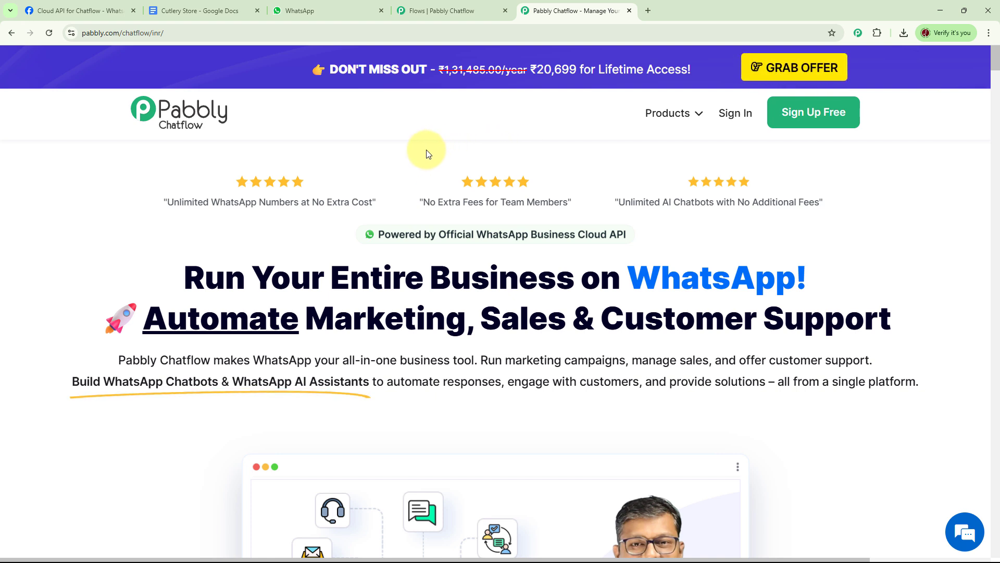
- Sign in to the Pabbly account and launch Pabbly Chatflow from the apps list
click(735, 120)
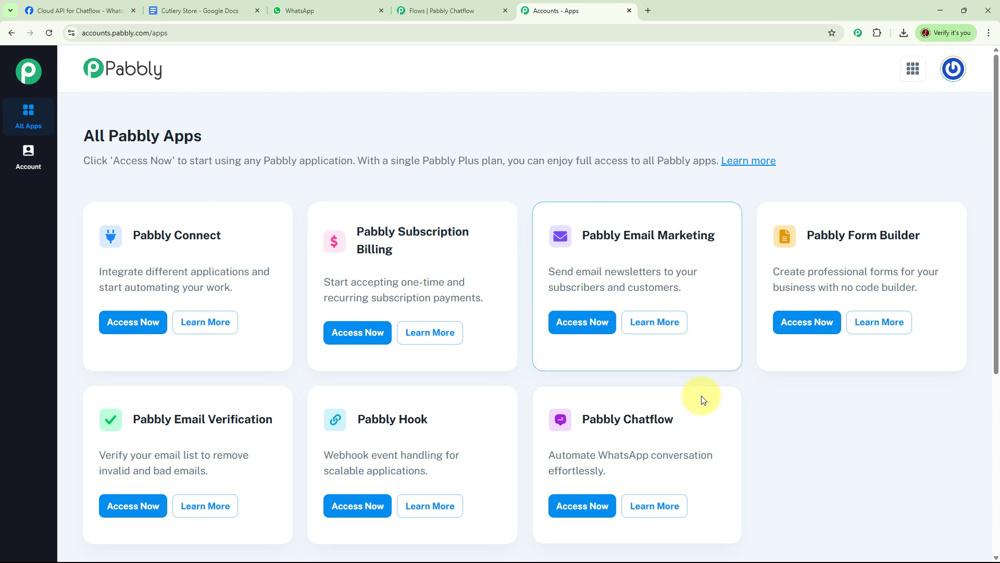
scroll(798, 396, down, 2)
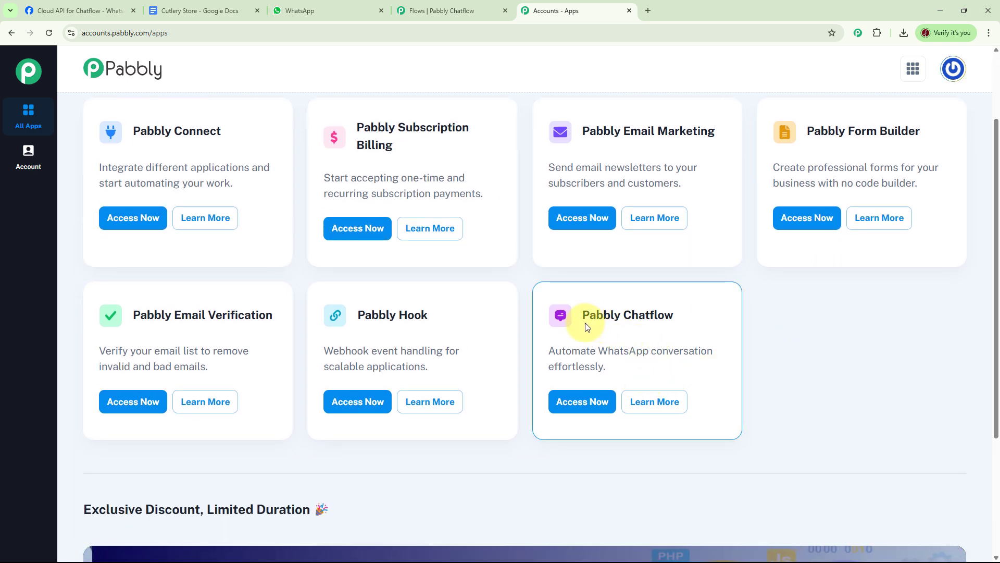
click(585, 406)
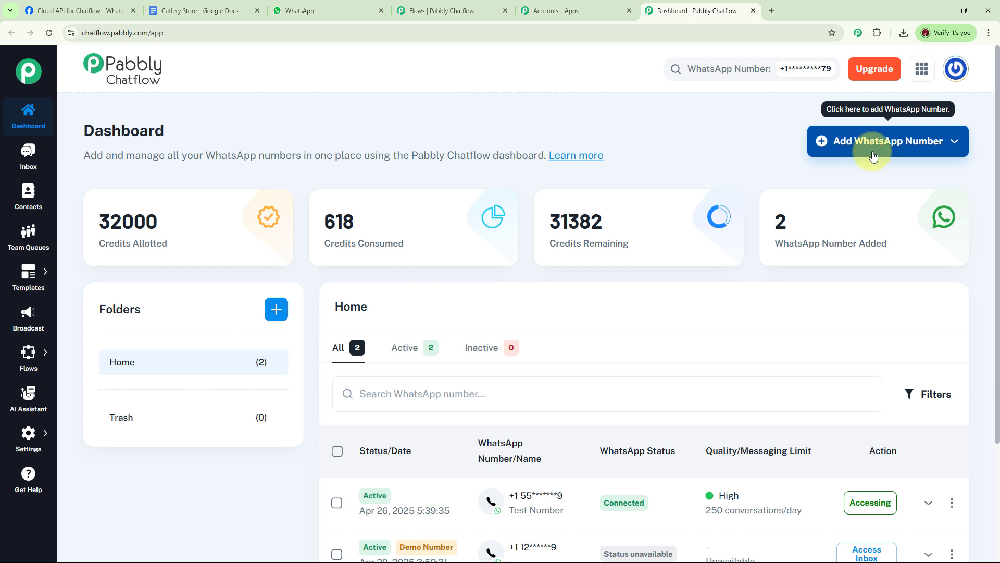
- Look at the Add WhatsApp Number options and Create Folder form, closing both unchanged
click(956, 142)
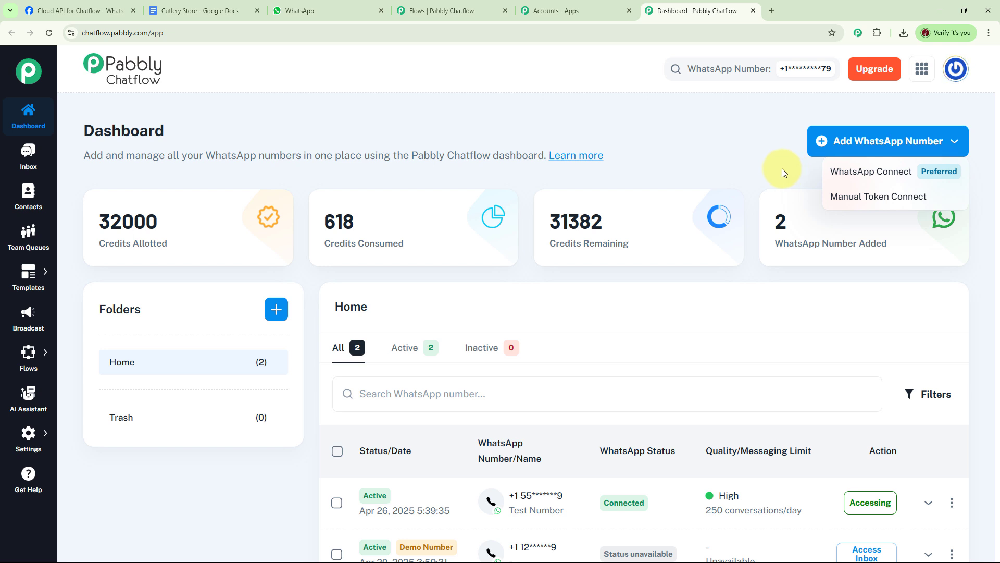
click(730, 164)
scroll(782, 287, down, 2)
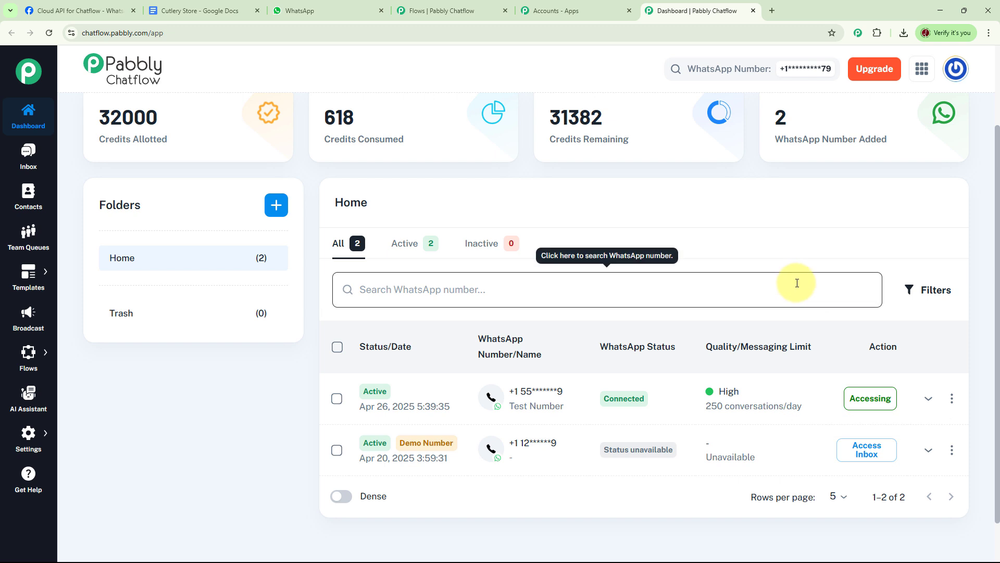
scroll(797, 281, up, 2)
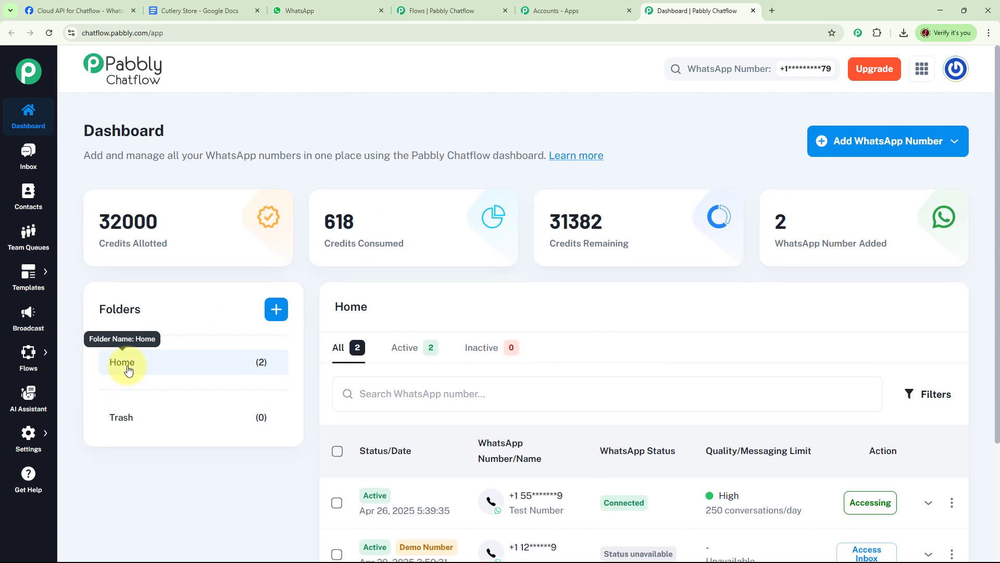
click(276, 309)
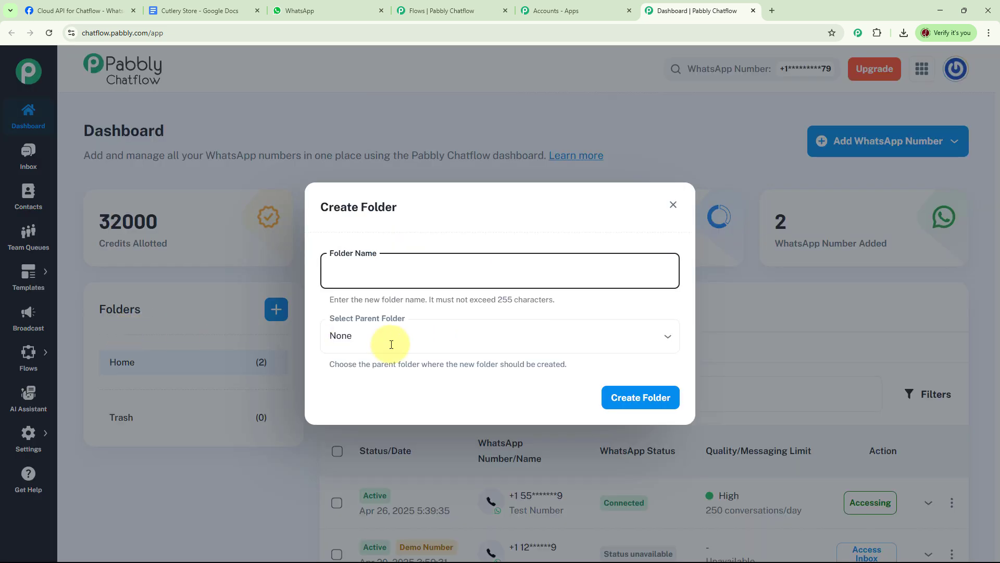
click(674, 205)
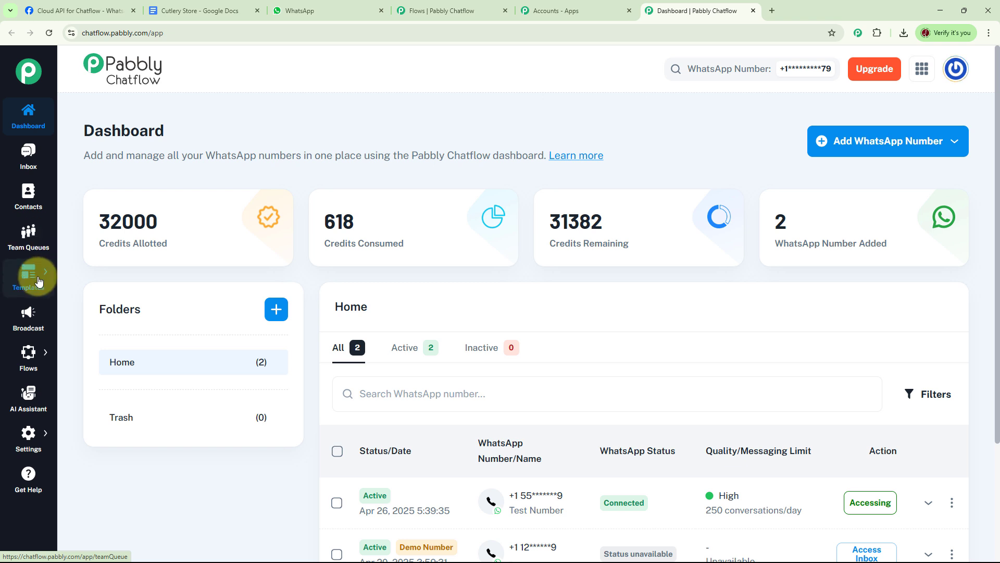
- Open the Flow Builder list from the Flows sidebar menu
mouse_move(39, 281)
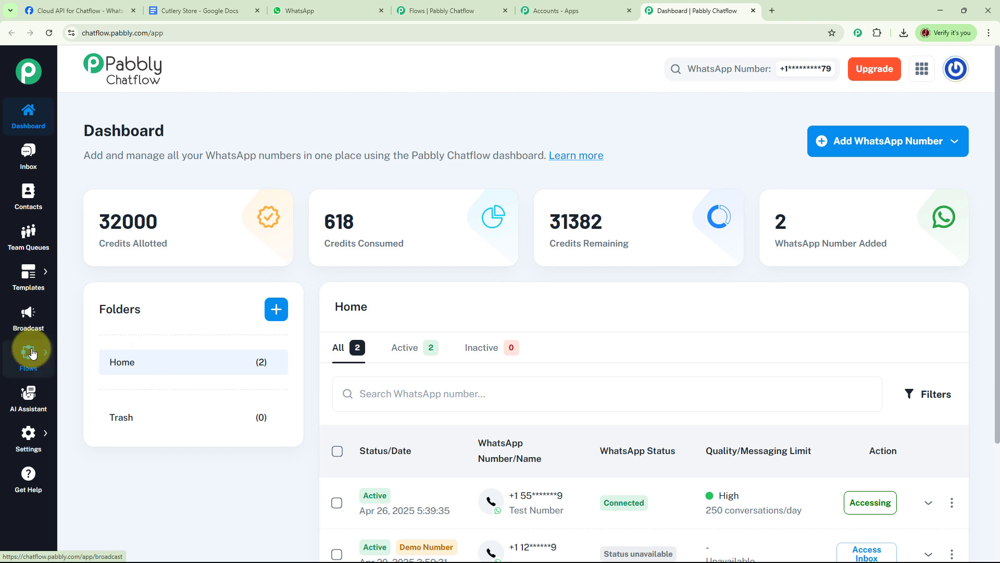
mouse_move(32, 354)
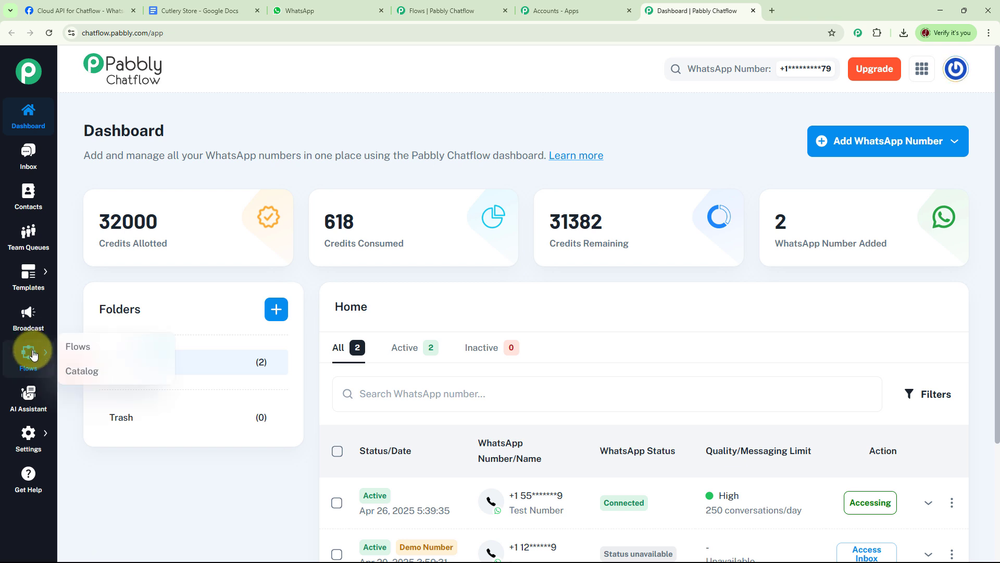
mouse_move(33, 432)
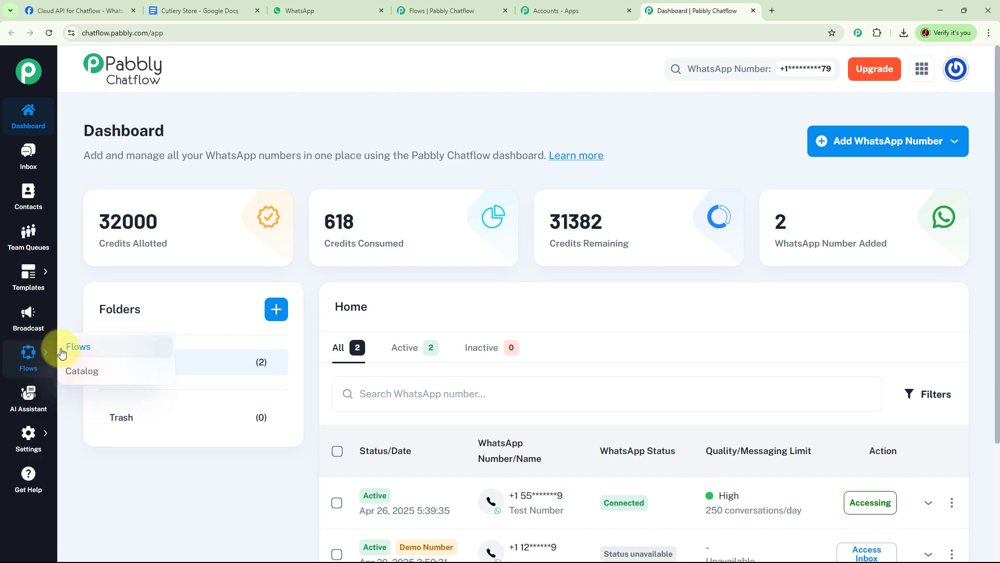
click(75, 347)
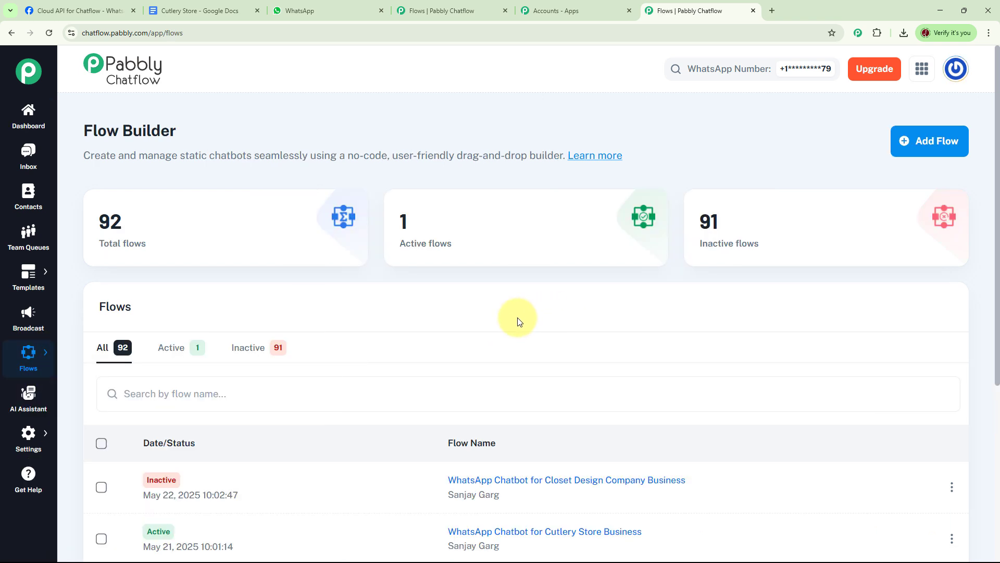
- Review the flow stat cards and list, and open the Cutlery Store Business chatbot flow
mouse_move(132, 234)
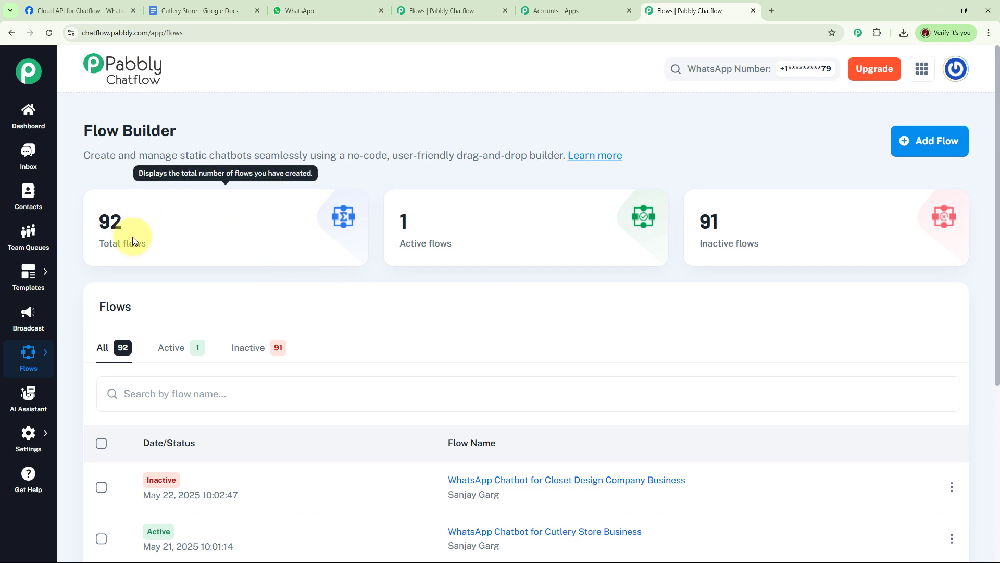
mouse_move(792, 230)
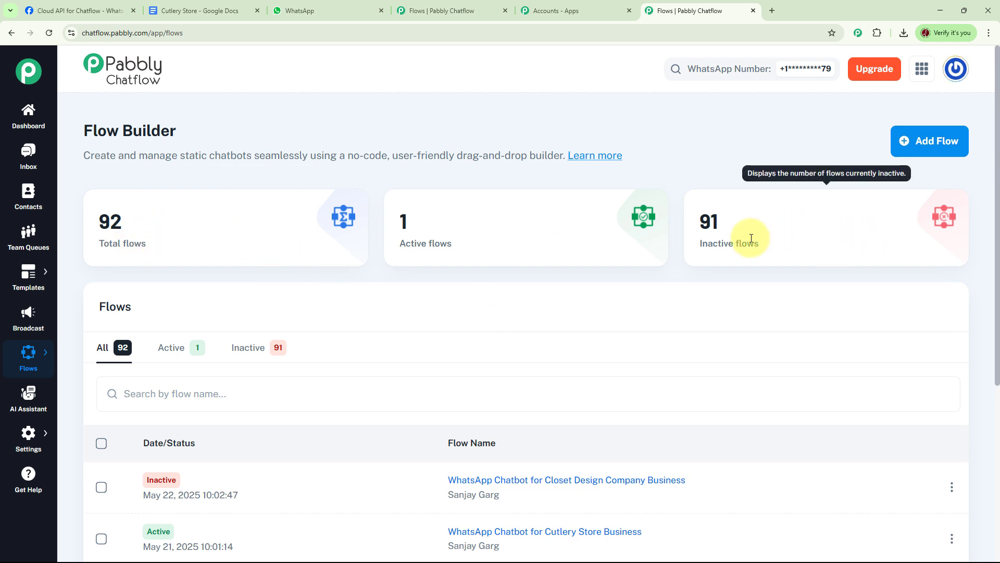
mouse_move(480, 243)
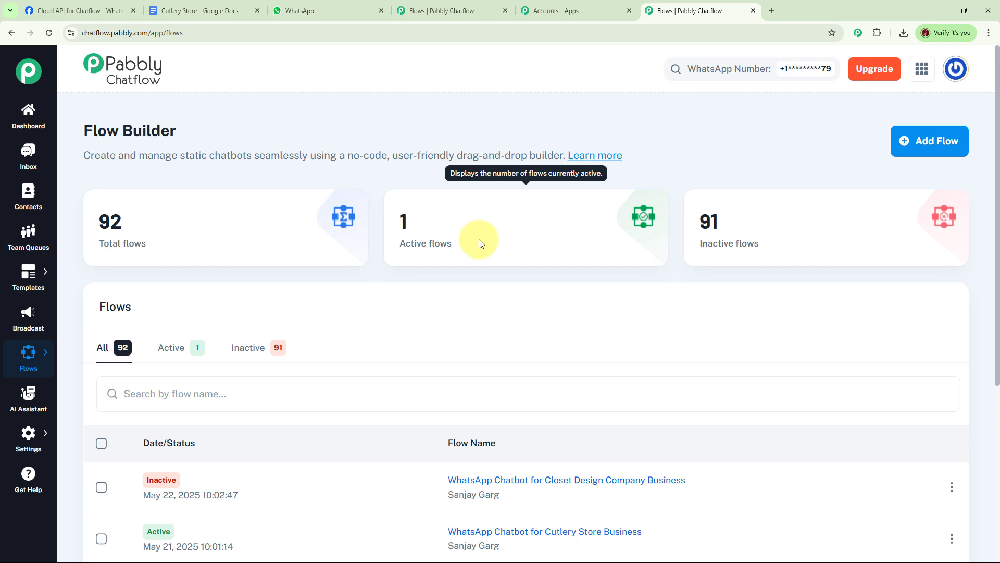
scroll(493, 264, down, 5)
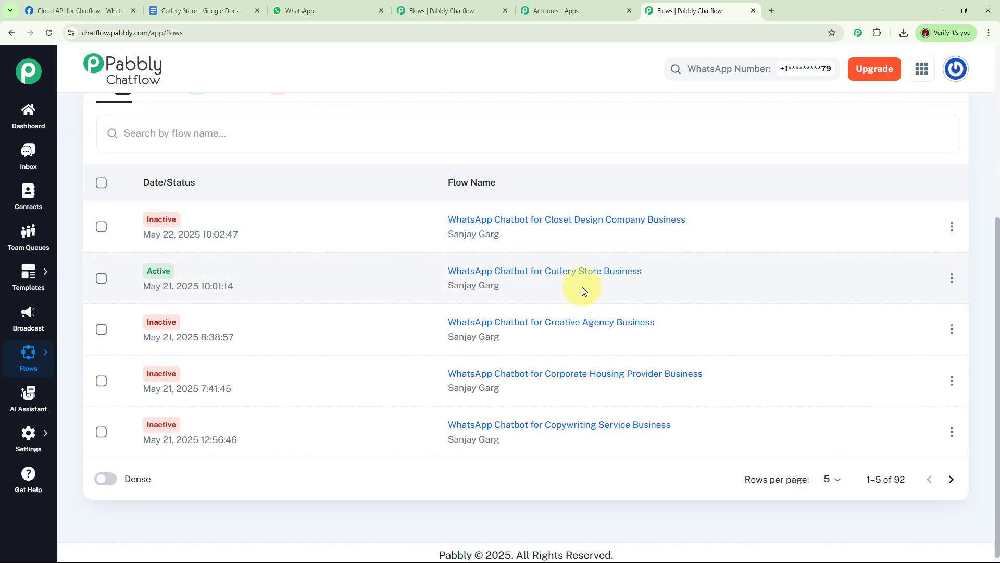
mouse_move(493, 280)
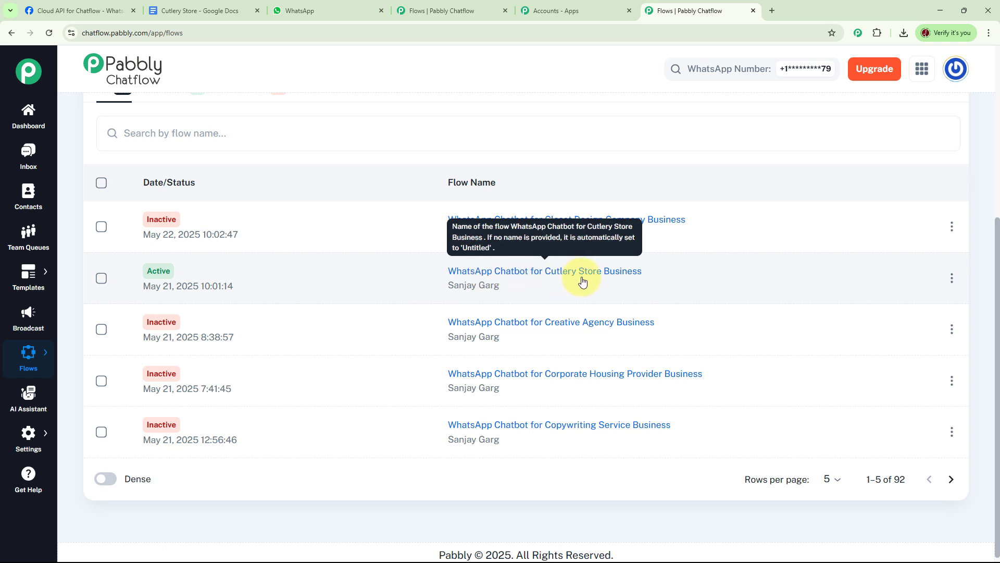
click(509, 275)
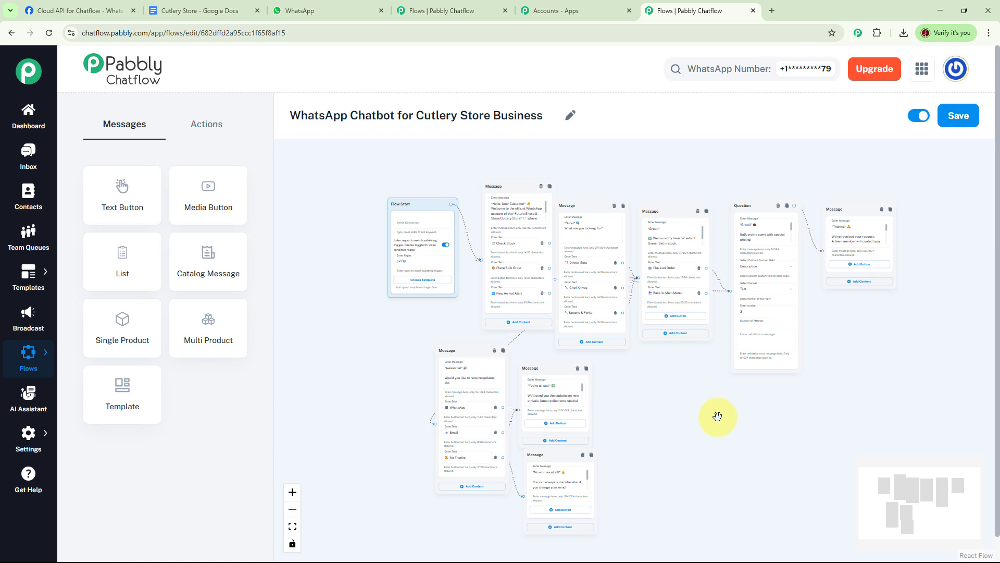
- Deactivate and save the old Cutlery Store flow, and create a new blank flow
click(918, 115)
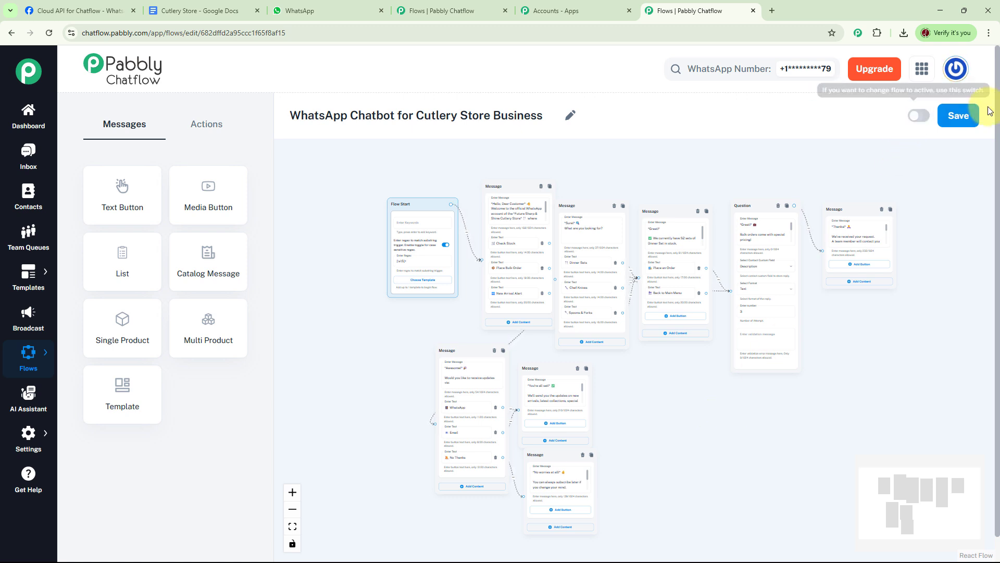
click(960, 117)
mouse_move(28, 353)
click(84, 345)
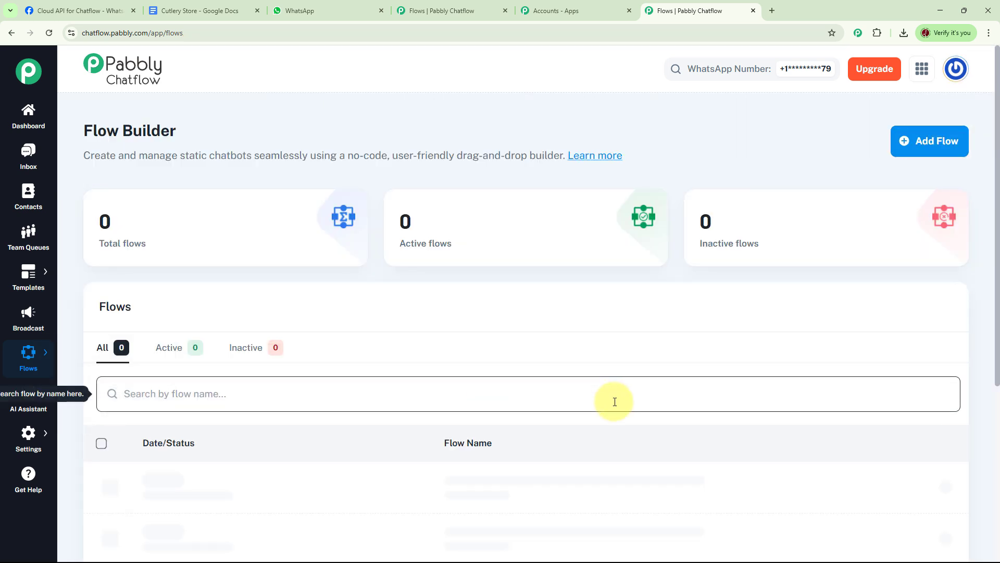
click(933, 140)
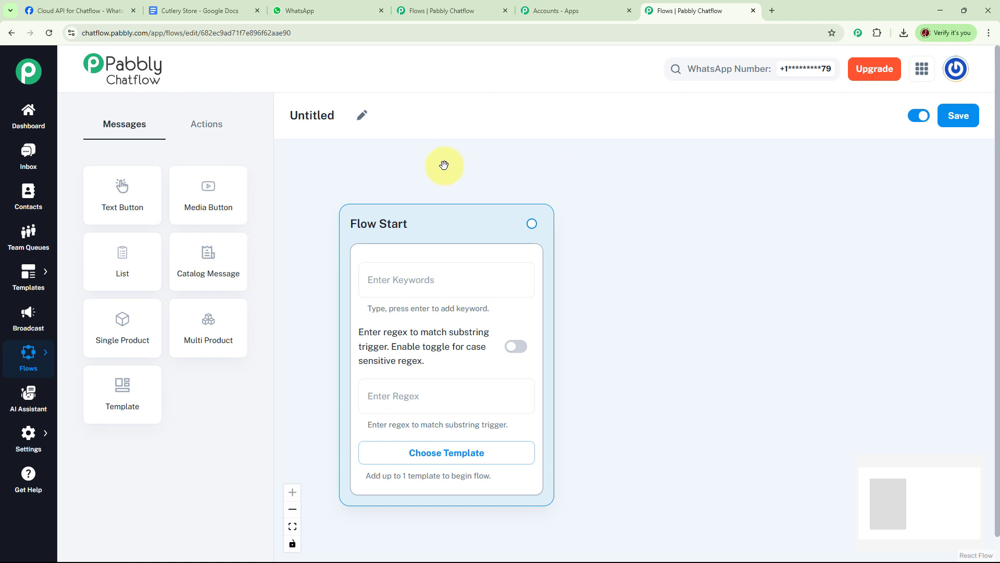
- Name the flow 'WhatsApp Chatbot for Cutlery Store' and move its Flow Start node up-left
click(362, 119)
text(WhatsApp Chatbot for Cutlery Store)
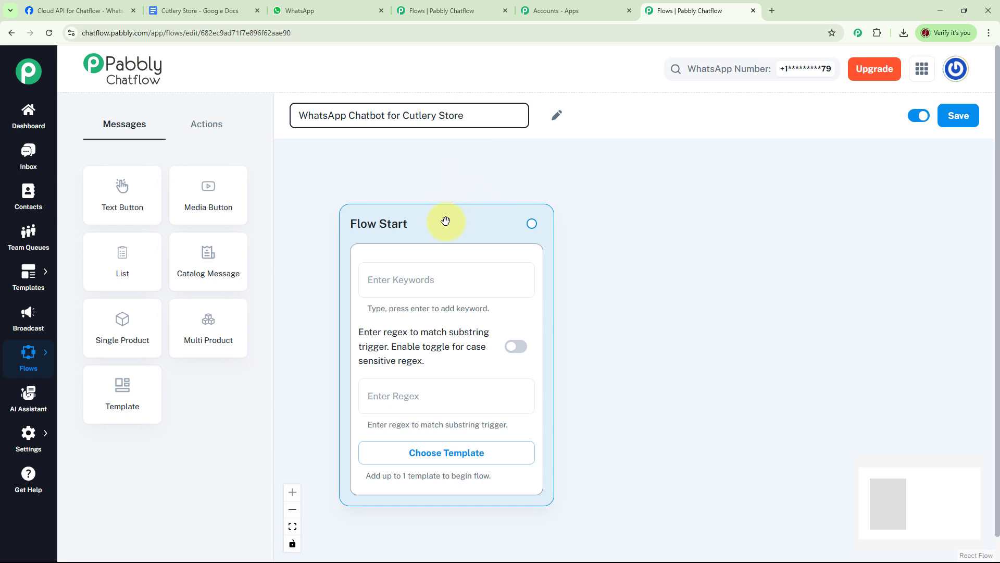
drag(446, 220, 413, 176)
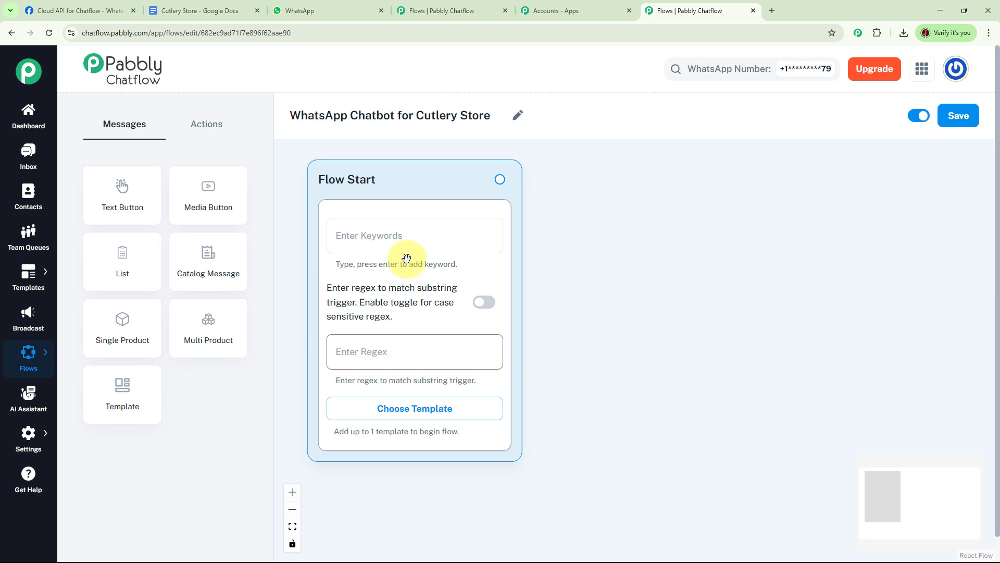
- Set the Flow Start trigger regex to [\s\S]+ so any incoming message starts the flow
click(392, 239)
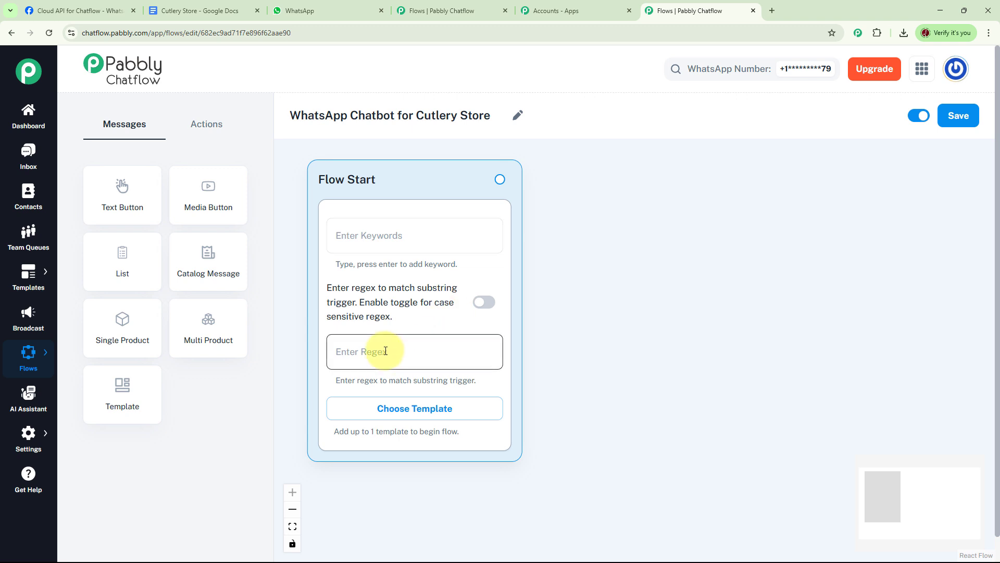
click(368, 349)
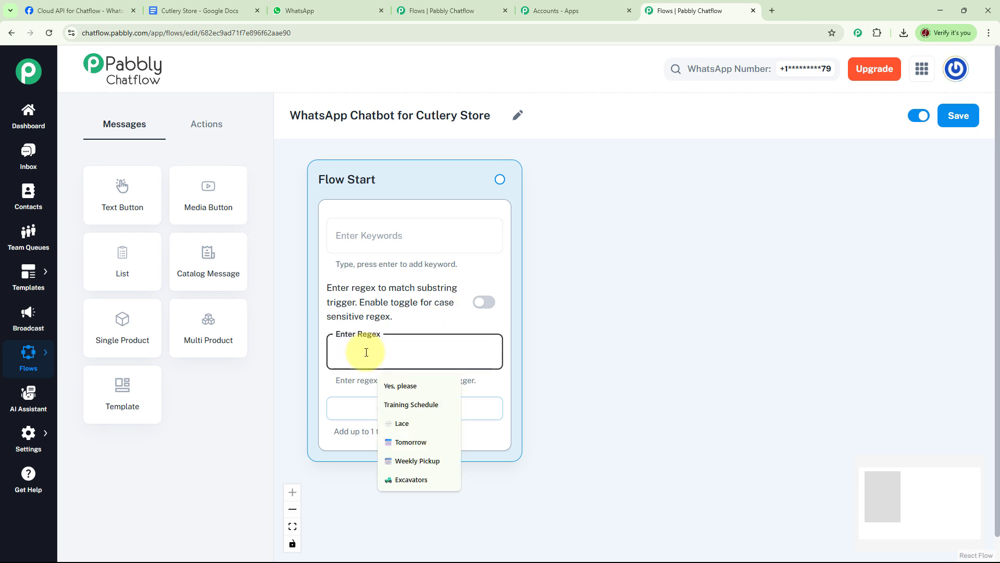
text([\s\S]+)
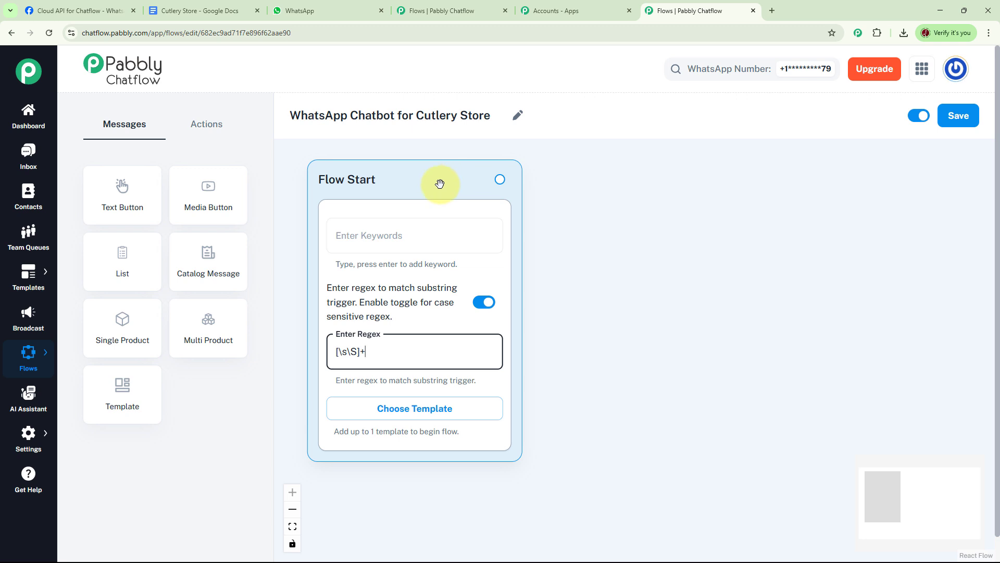
drag(440, 182, 433, 175)
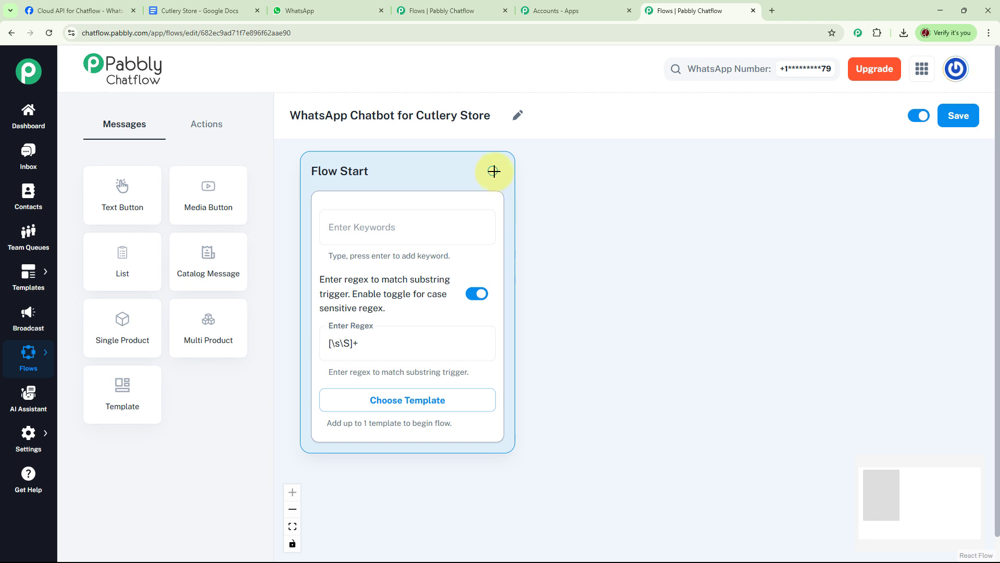
- Connect a Text + Button message after Flow Start containing the Future Sharp & Shine welcome greeting
drag(493, 171, 590, 173)
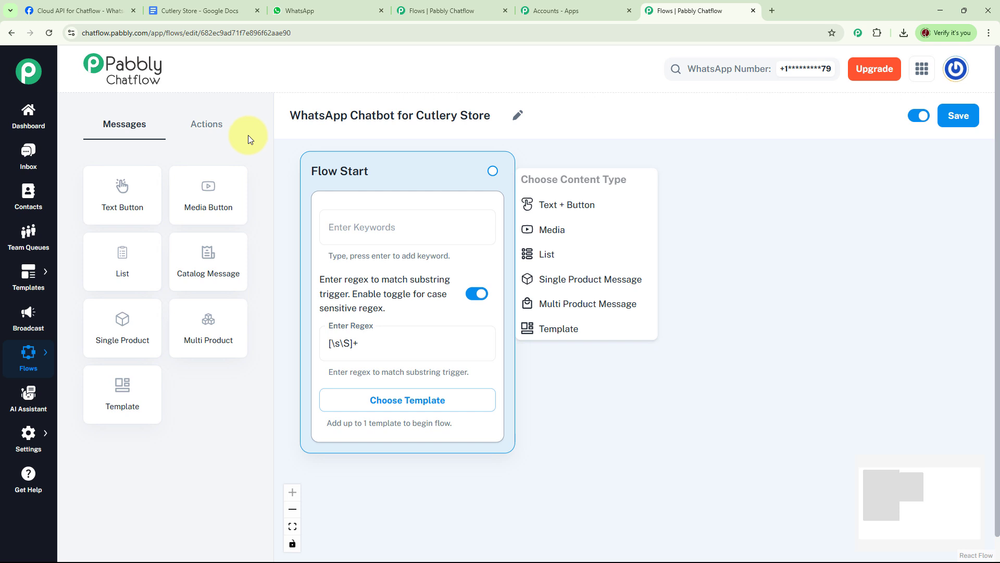
click(218, 127)
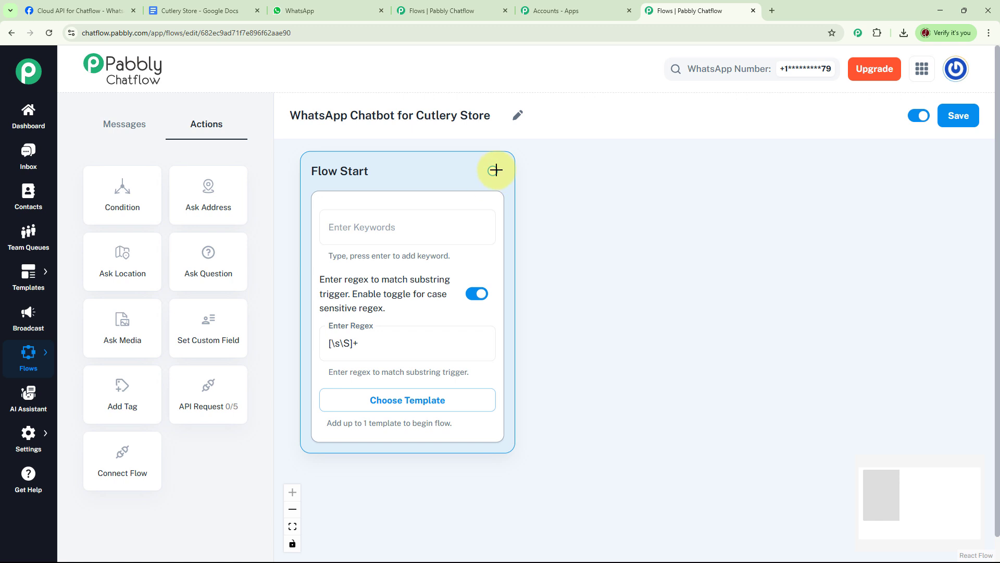
drag(493, 171, 577, 175)
click(574, 208)
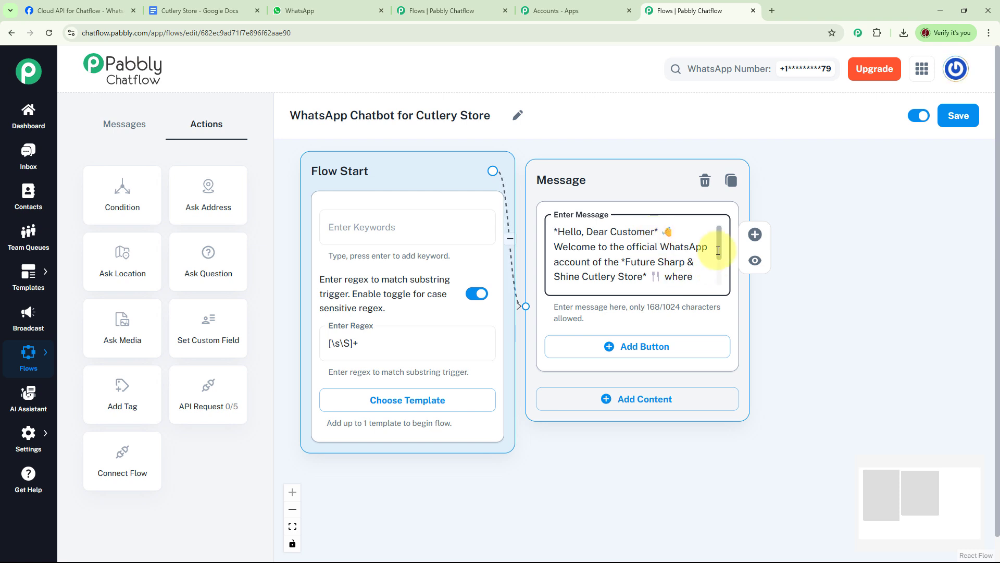
- Add Check Stock, Place Bulk Order and New Arrival Alert buttons plus a 'Sure! What are you looking for?' reply
drag(719, 251, 723, 285)
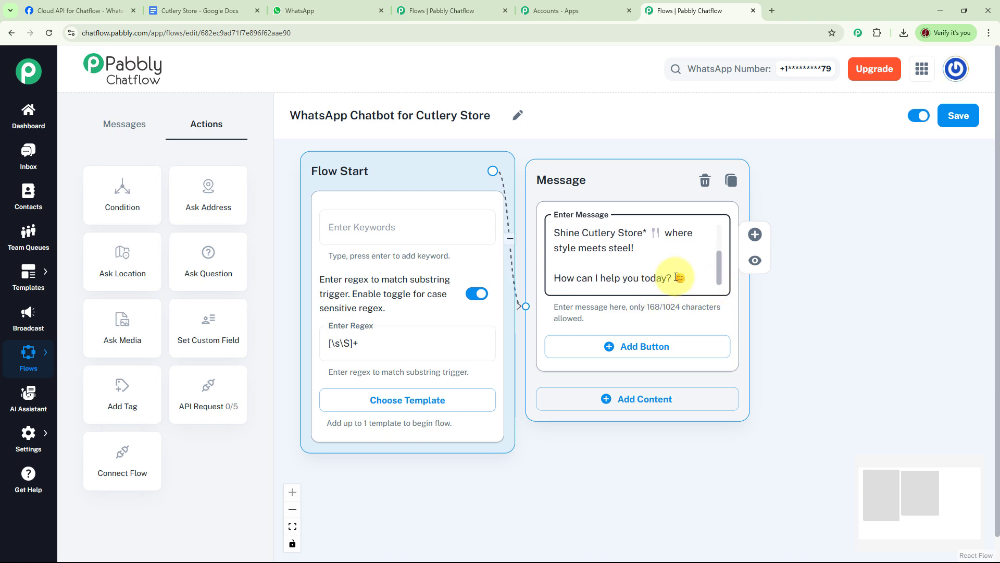
drag(796, 314, 603, 271)
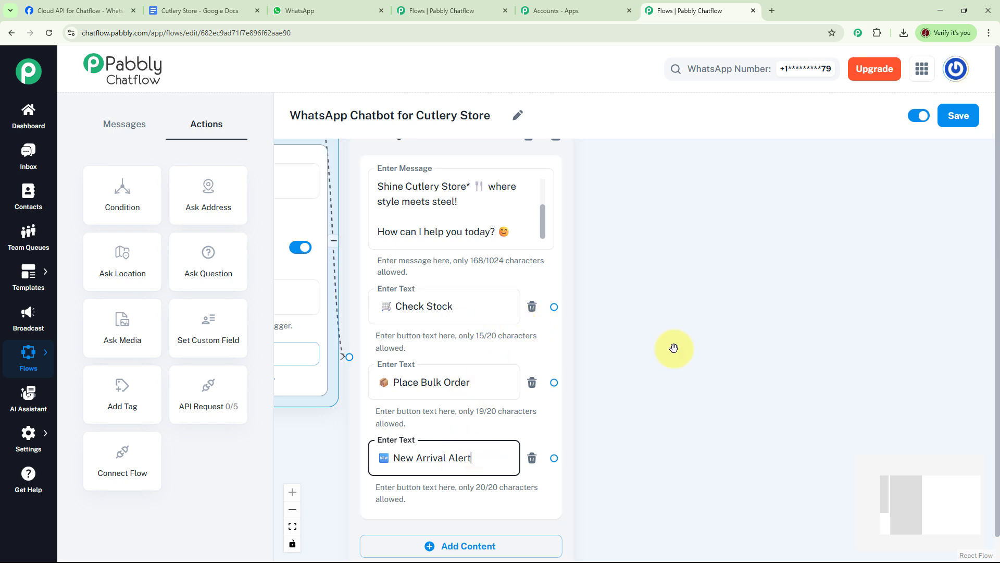
drag(674, 348, 605, 350)
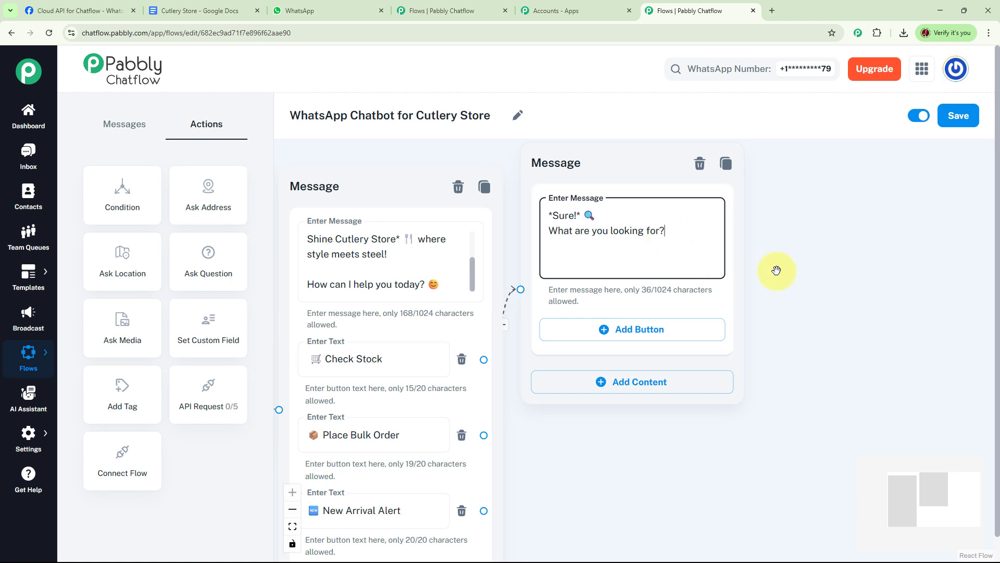
- Give the follow-up message Dinner Sets, Chef Knives and Spoons & Forks buttons, linking Dinner Sets onward
drag(774, 271, 675, 244)
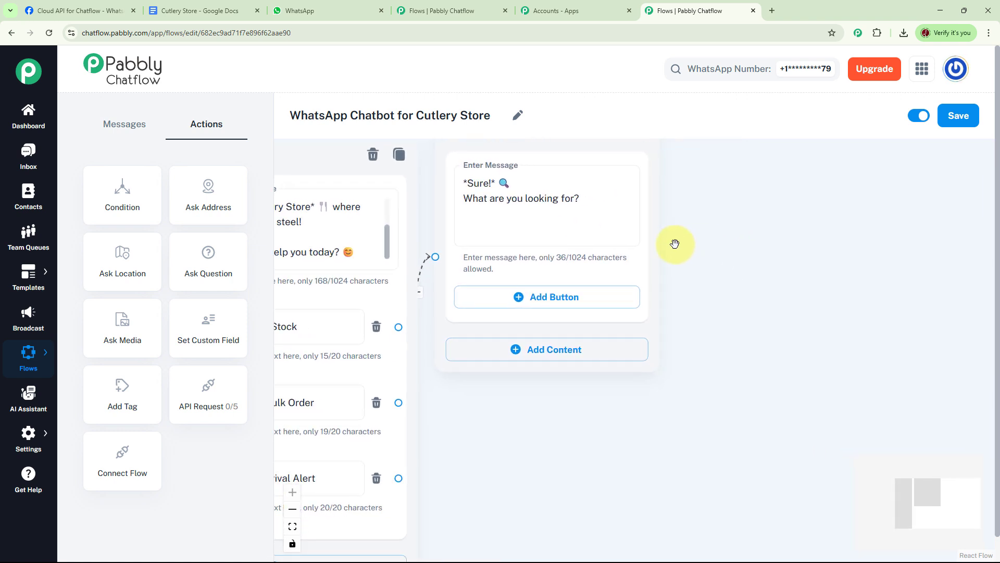
click(511, 293)
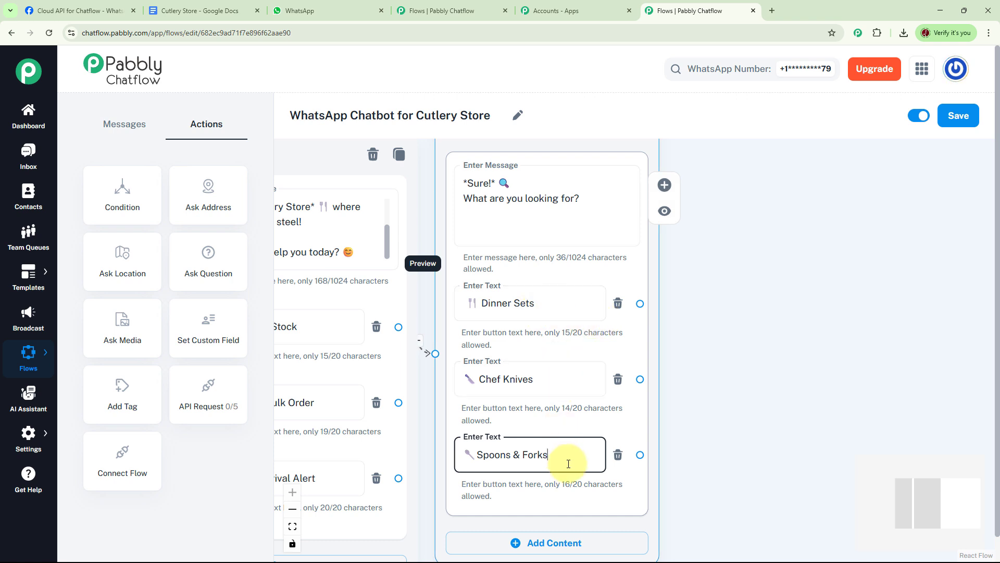
click(703, 364)
drag(704, 364, 583, 395)
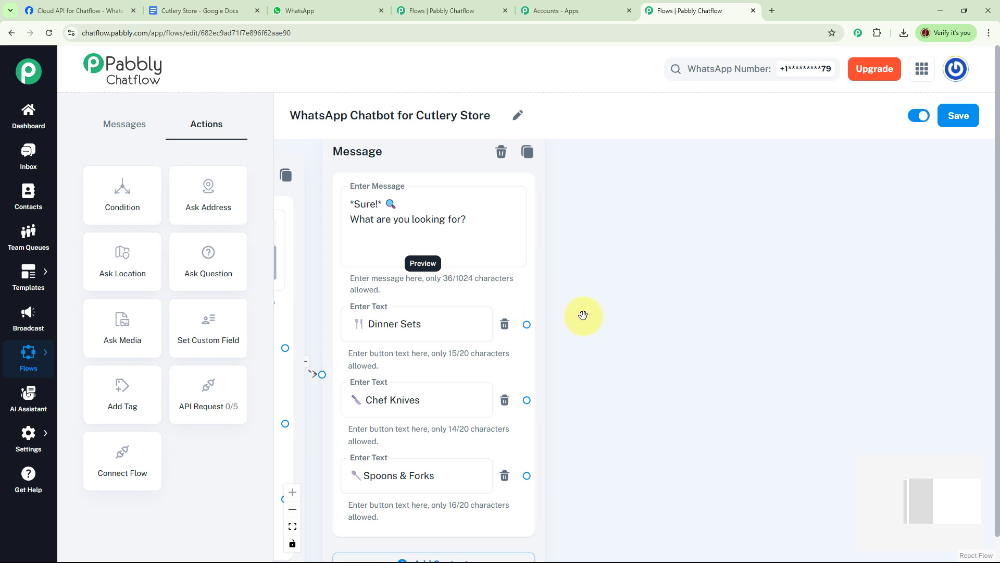
drag(527, 324, 614, 174)
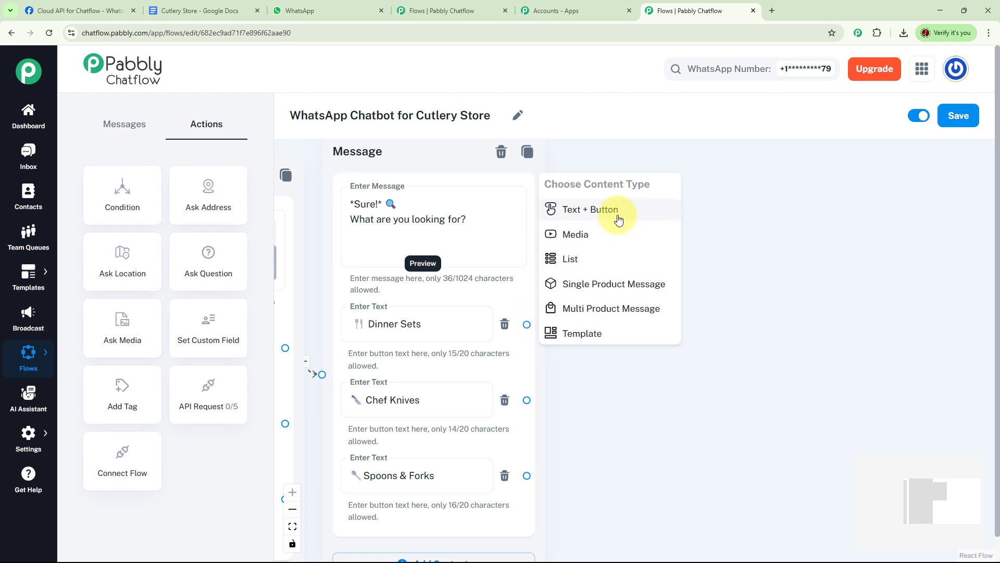
- Add a Text + Button reply after Dinner Sets saying 52 are in stock, with Place an Order and Back to Main Menu
click(616, 212)
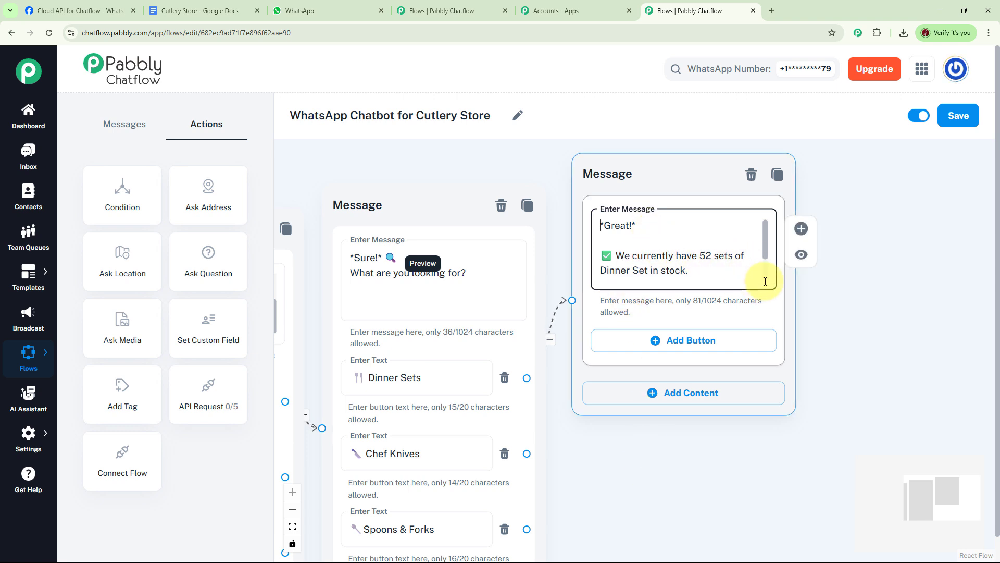
scroll(766, 251, down, 2)
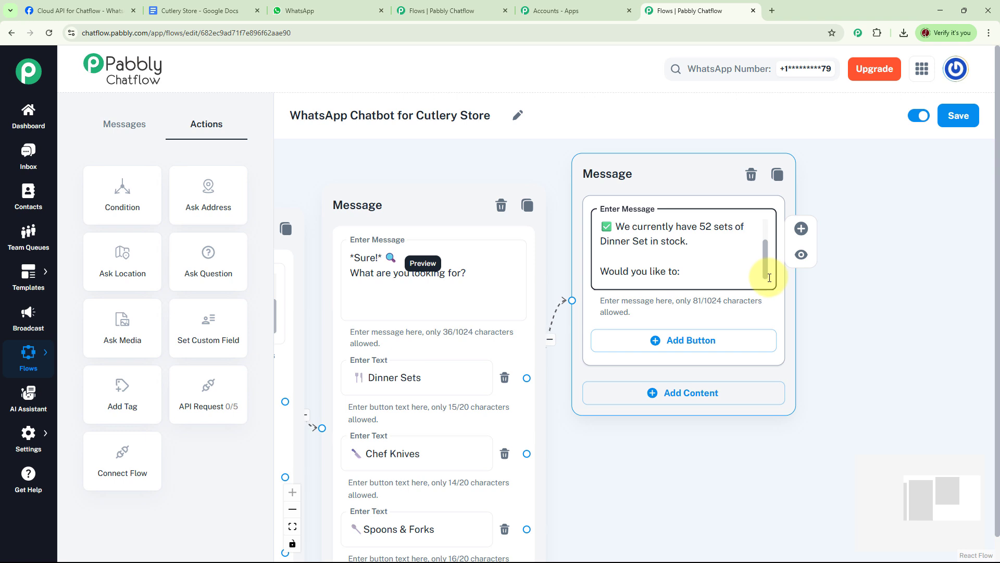
scroll(698, 432, down, 2)
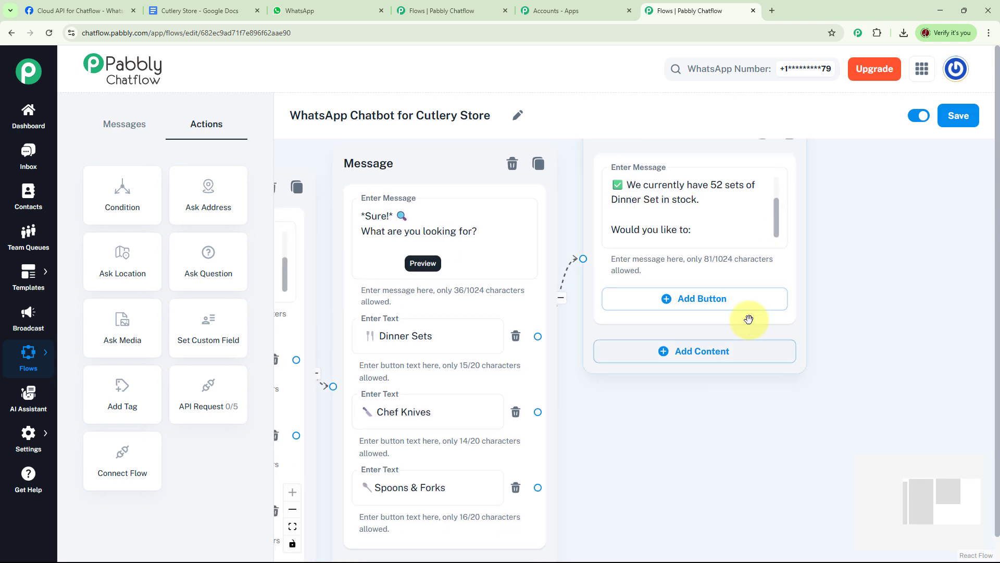
click(685, 305)
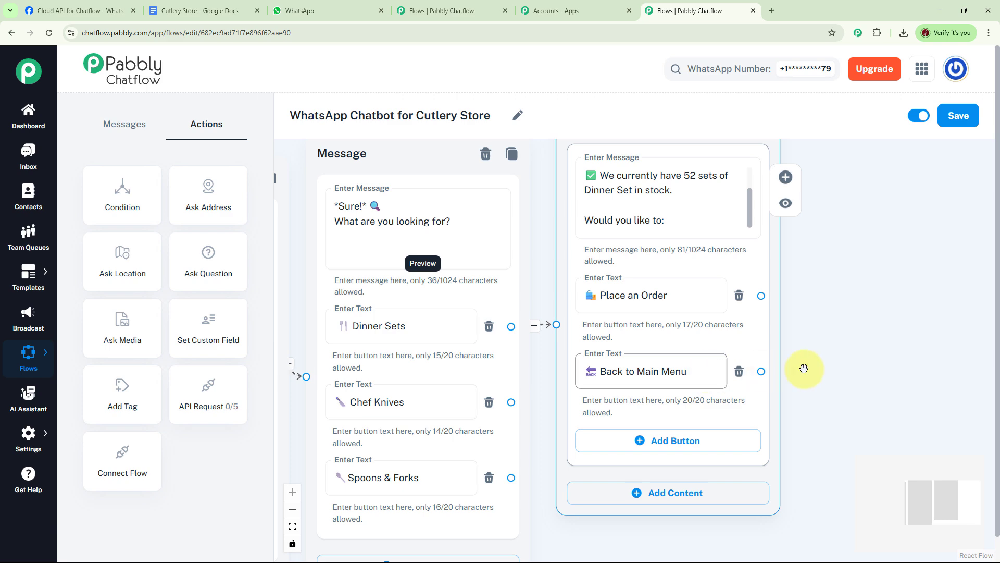
drag(797, 368, 841, 306)
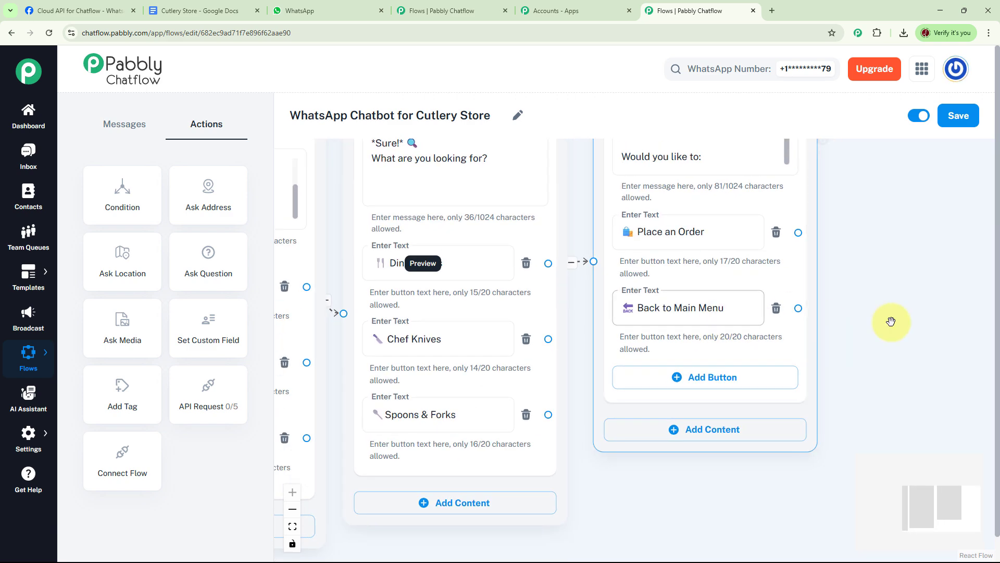
scroll(859, 336, down, 5)
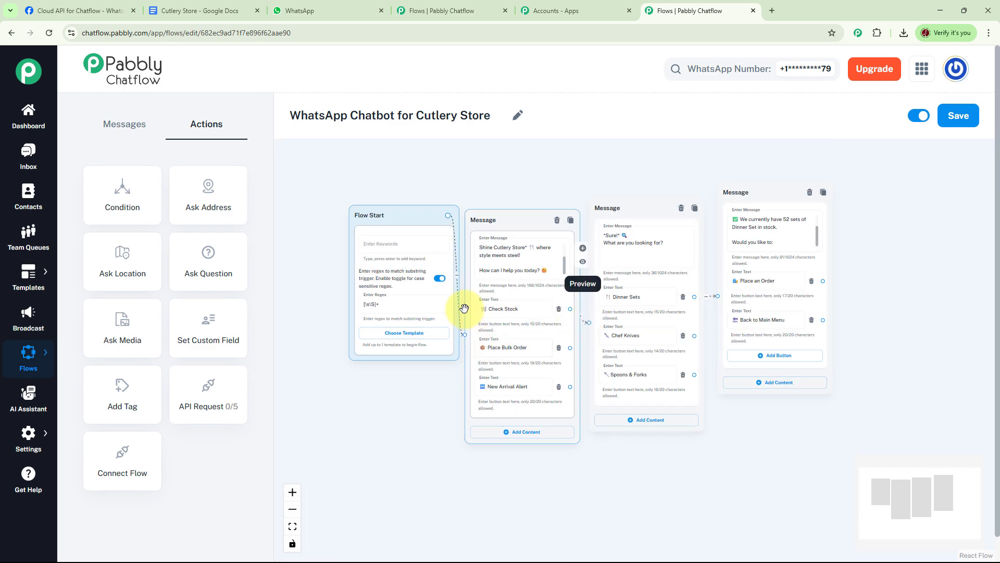
- Loop the Back to Main Menu button back to the welcome message
drag(393, 213, 352, 199)
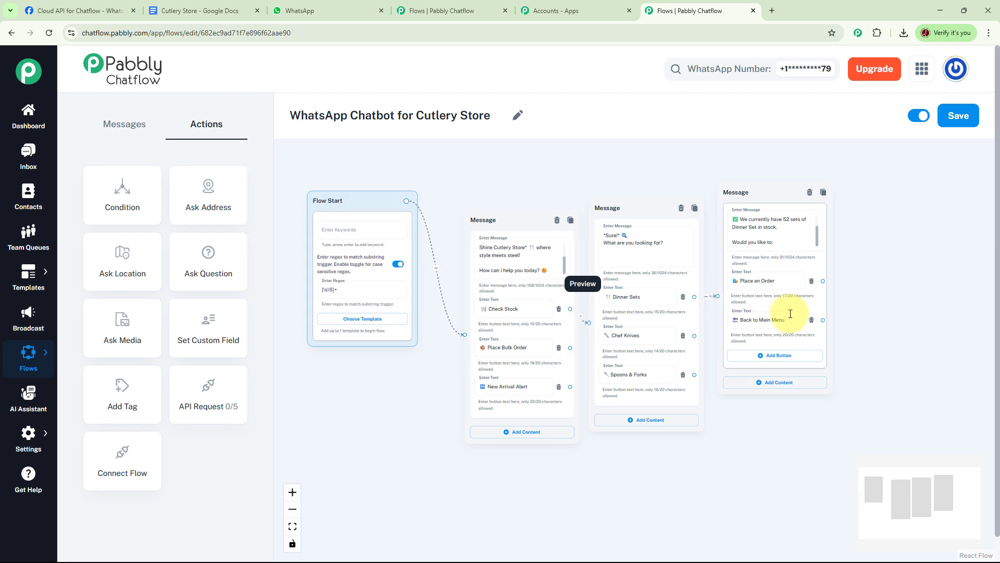
drag(823, 319, 465, 335)
drag(864, 327, 863, 326)
scroll(863, 326, up, 3)
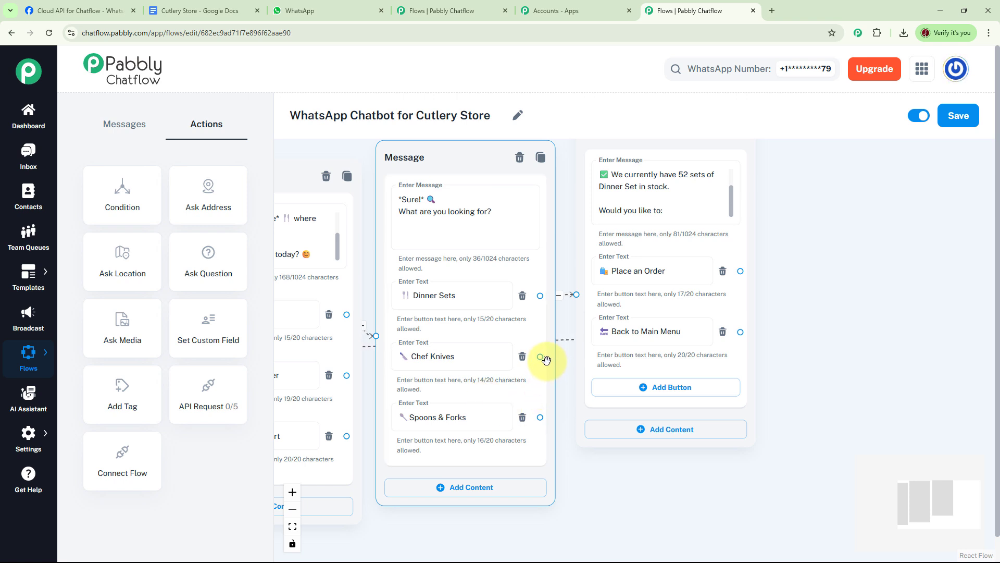
- Route Chef Knives and Spoons & Forks to the stock reply, then place a blank Question node beside it
drag(540, 358, 576, 293)
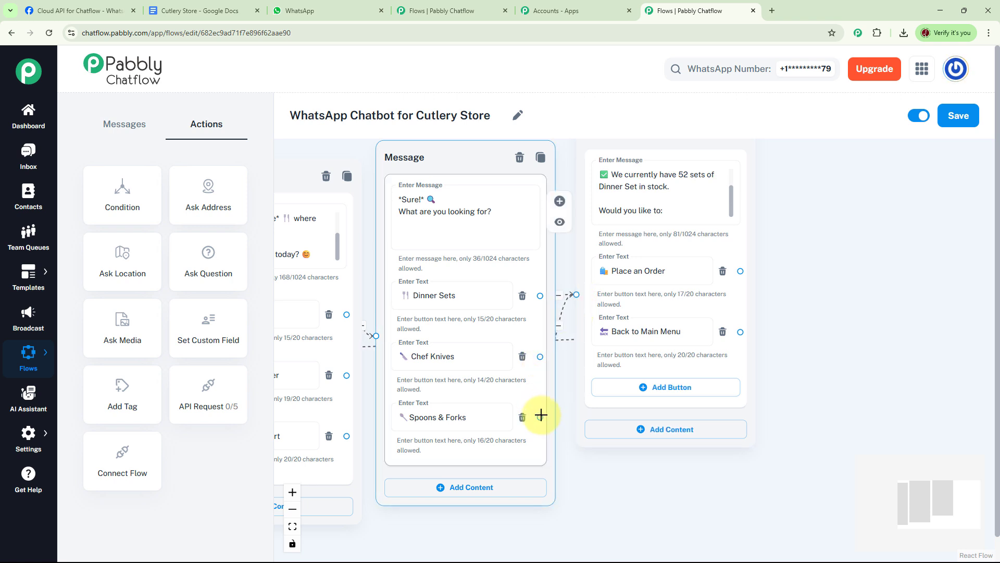
drag(541, 417, 576, 295)
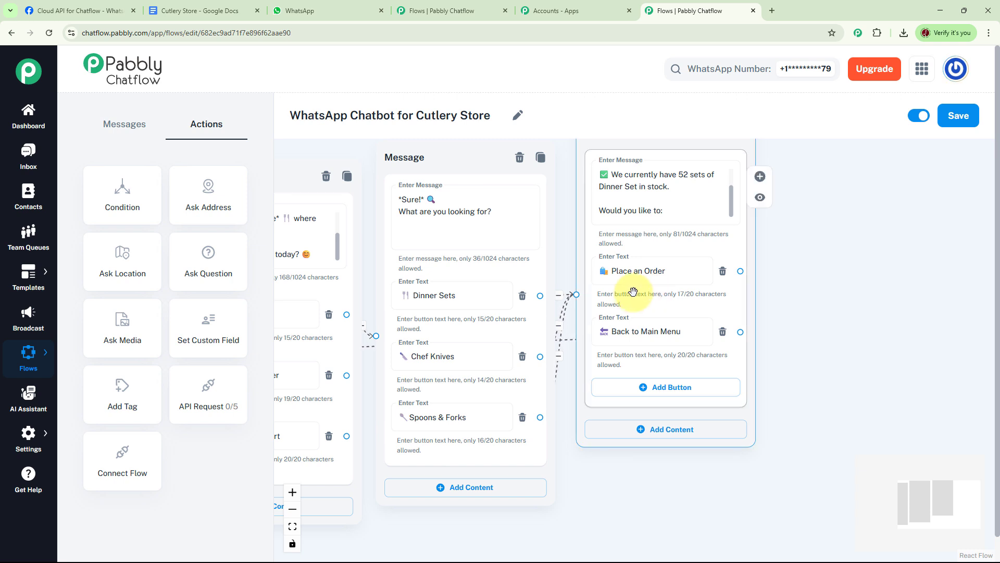
drag(849, 288, 769, 321)
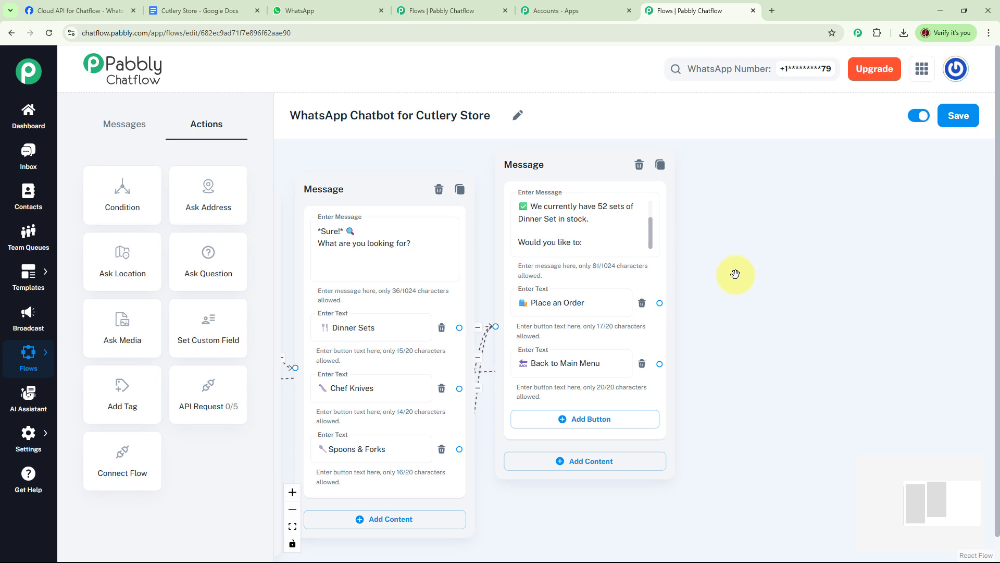
drag(231, 277, 796, 187)
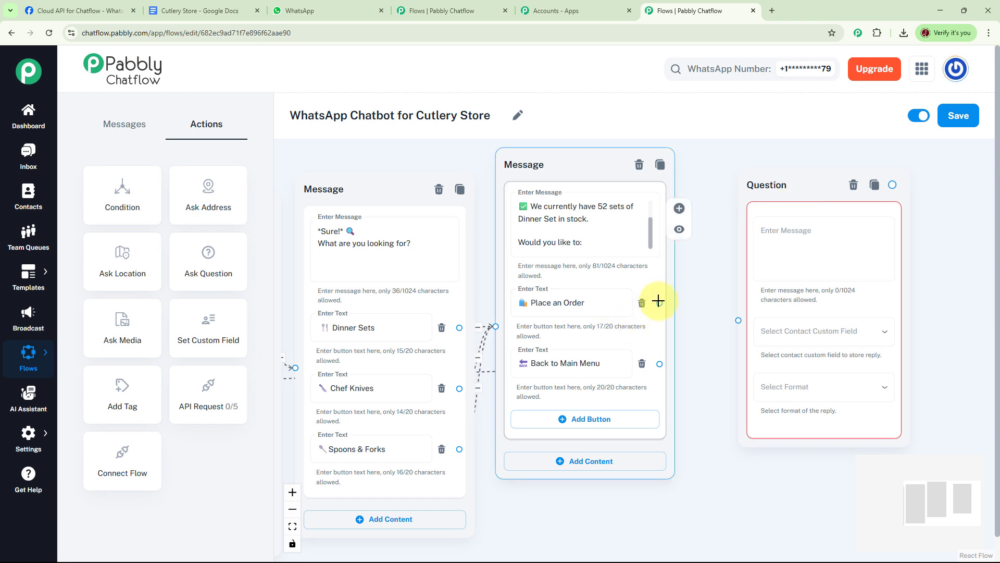
- Link Place an Order to the Question node and paste the bulk-order question about items, quantity and delivery location
drag(659, 301, 737, 320)
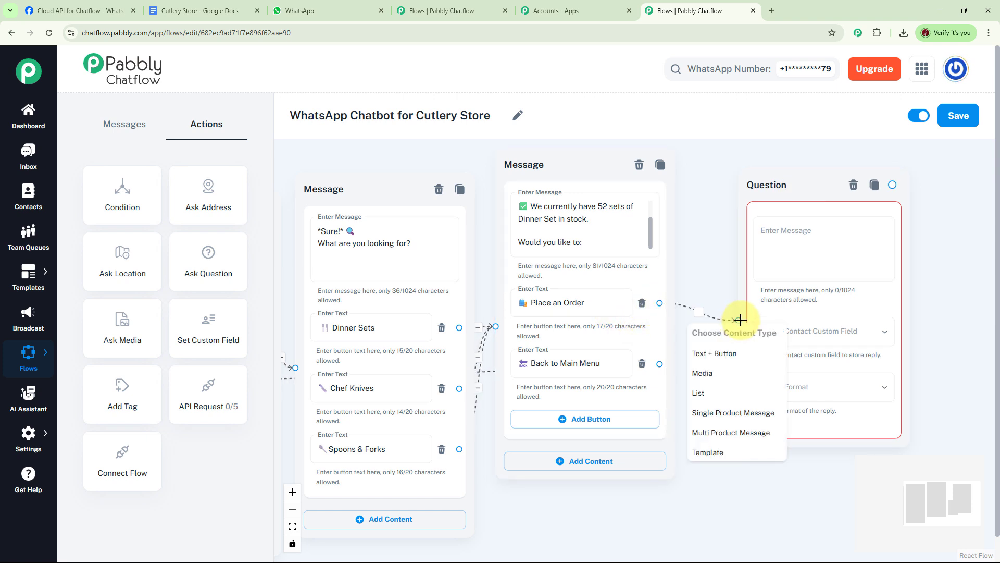
click(803, 242)
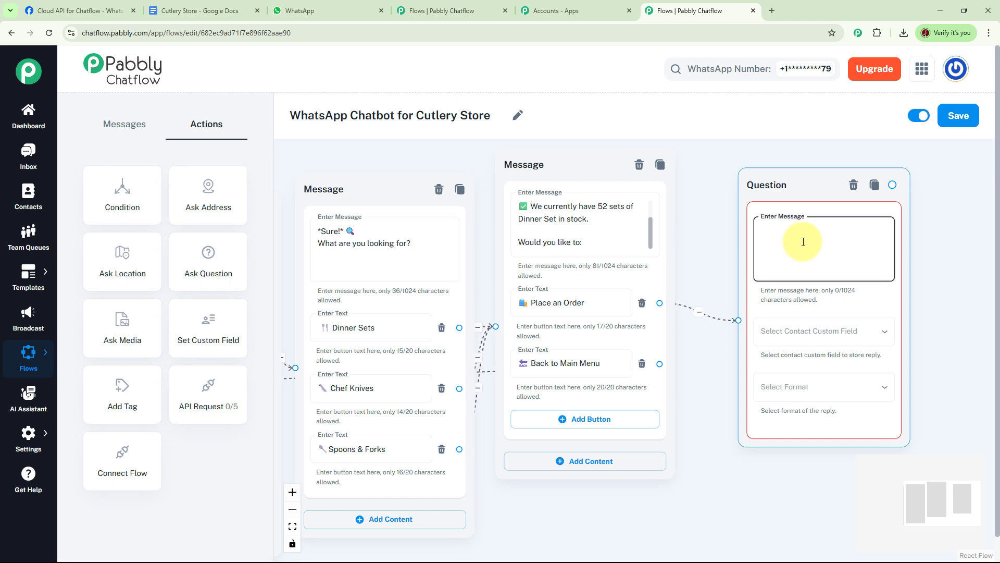
key(ctrl+v)
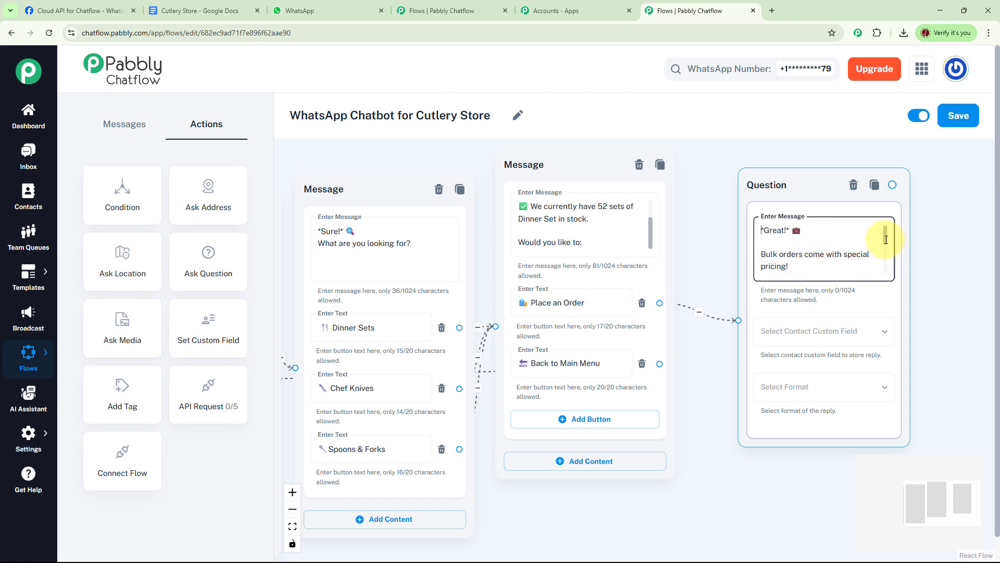
drag(886, 241, 843, 251)
click(743, 242)
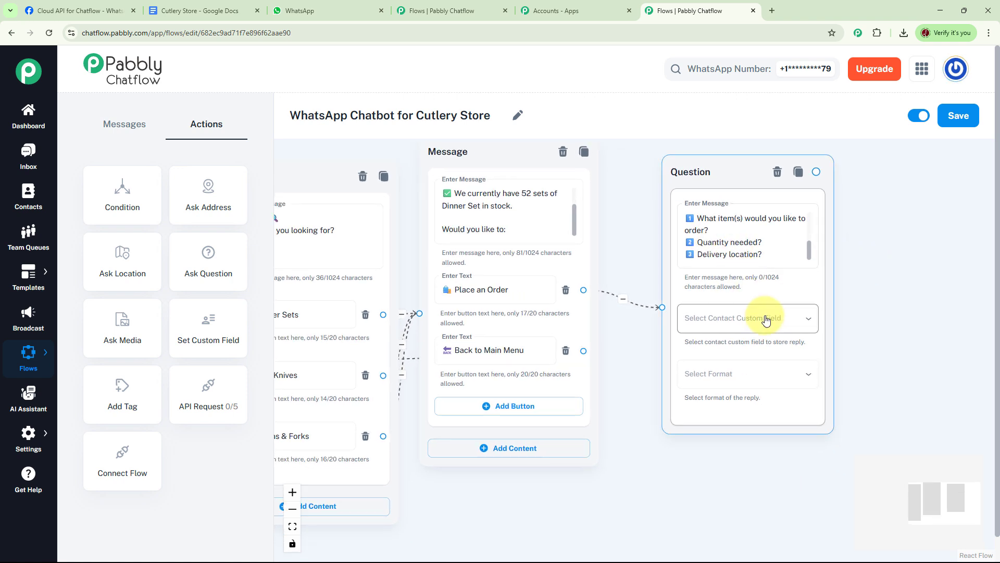
- Save the question's answer to the Description custom field in Text format
click(868, 319)
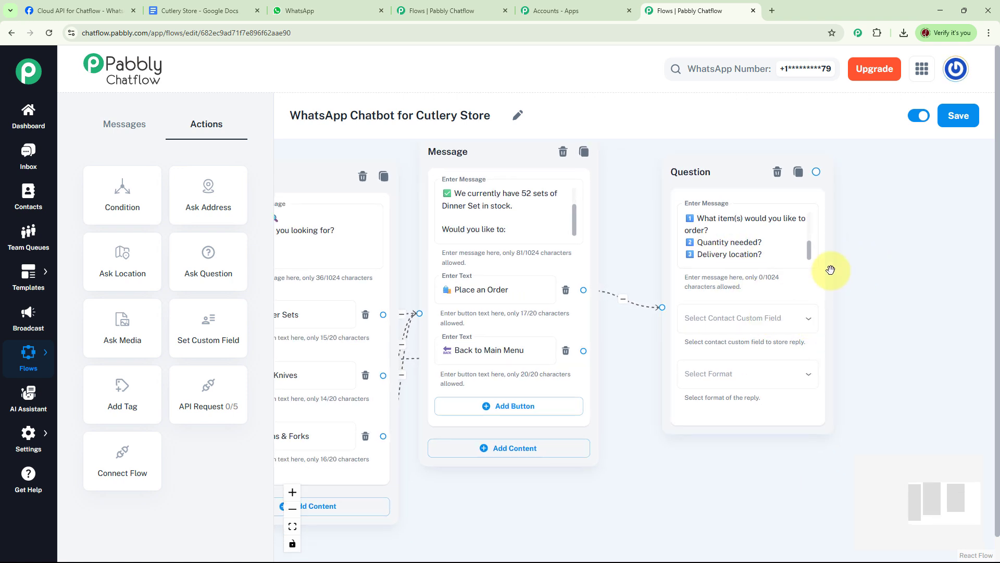
click(804, 318)
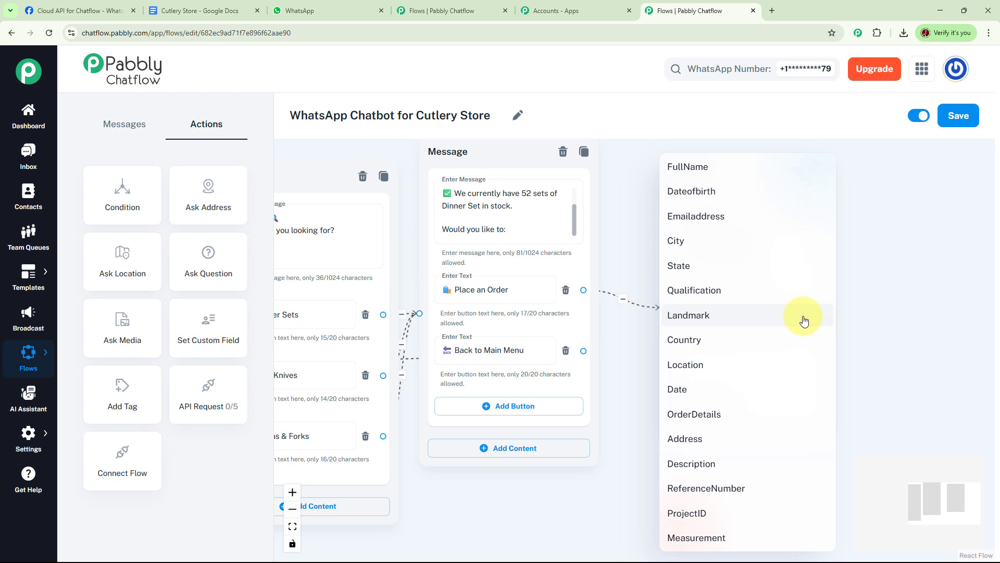
click(705, 468)
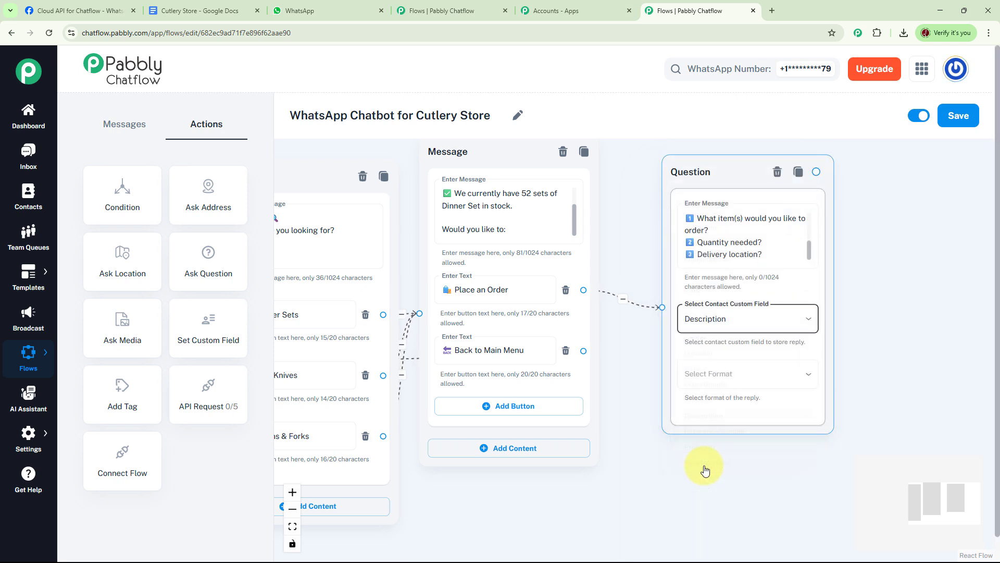
click(804, 376)
click(705, 415)
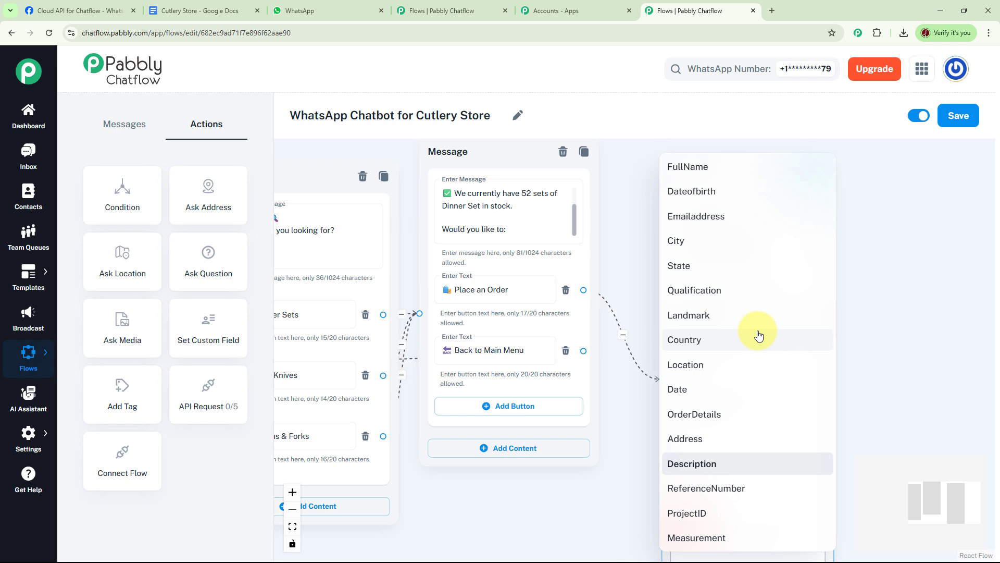
click(910, 270)
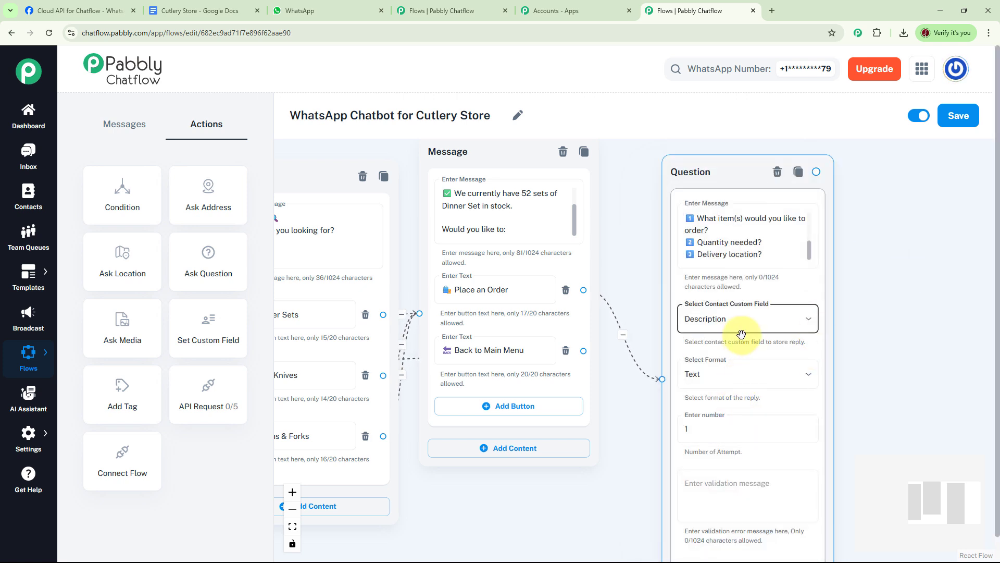
click(901, 354)
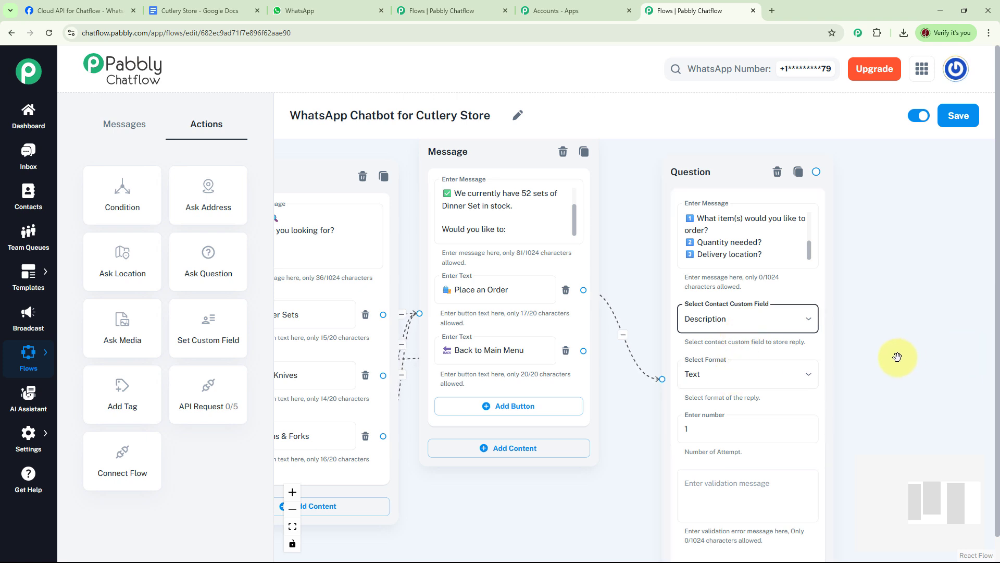
drag(899, 352, 646, 356)
click(533, 268)
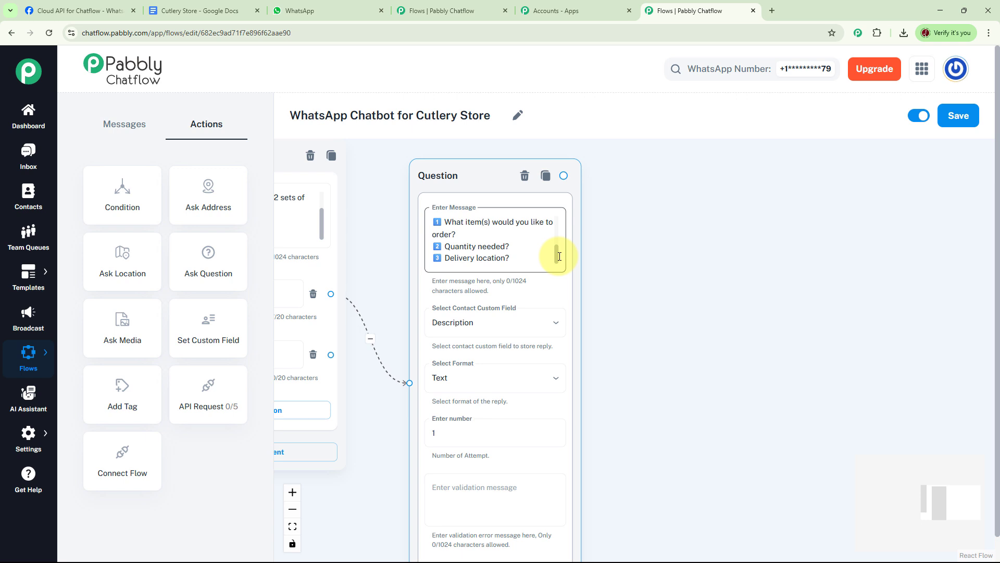
click(598, 245)
- Follow the question with a message promising pricing & shipping confirmation, signed Thanks & Regards, Future Sharp & Shine Cutlery Store
drag(599, 246, 568, 241)
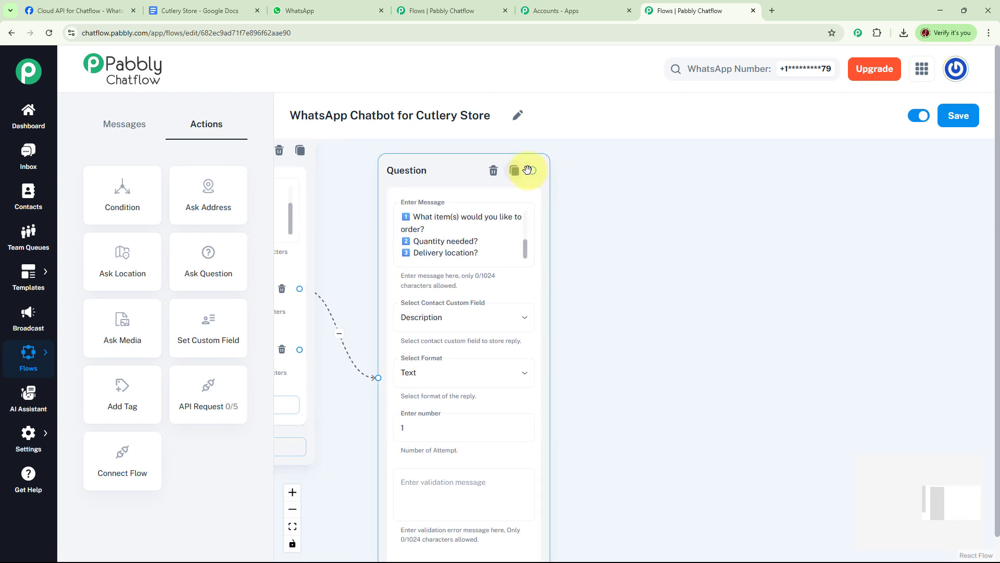
drag(533, 170, 604, 190)
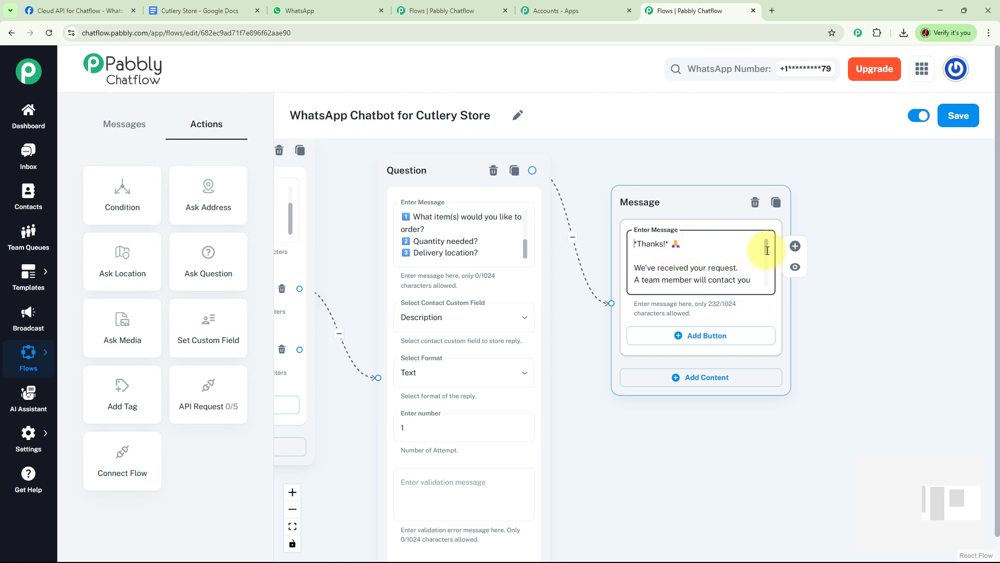
drag(766, 250, 773, 288)
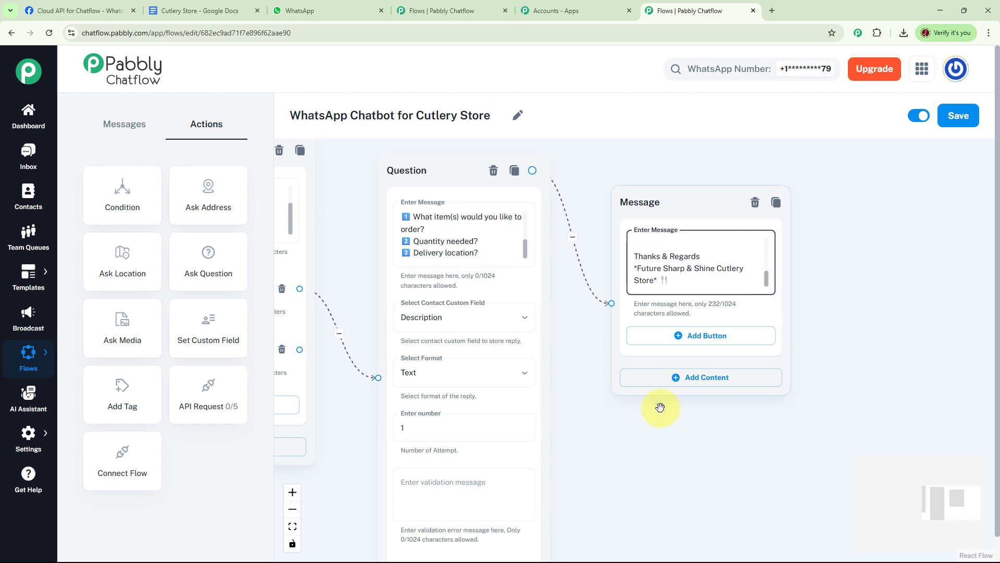
drag(641, 440, 794, 391)
scroll(654, 398, down, 3)
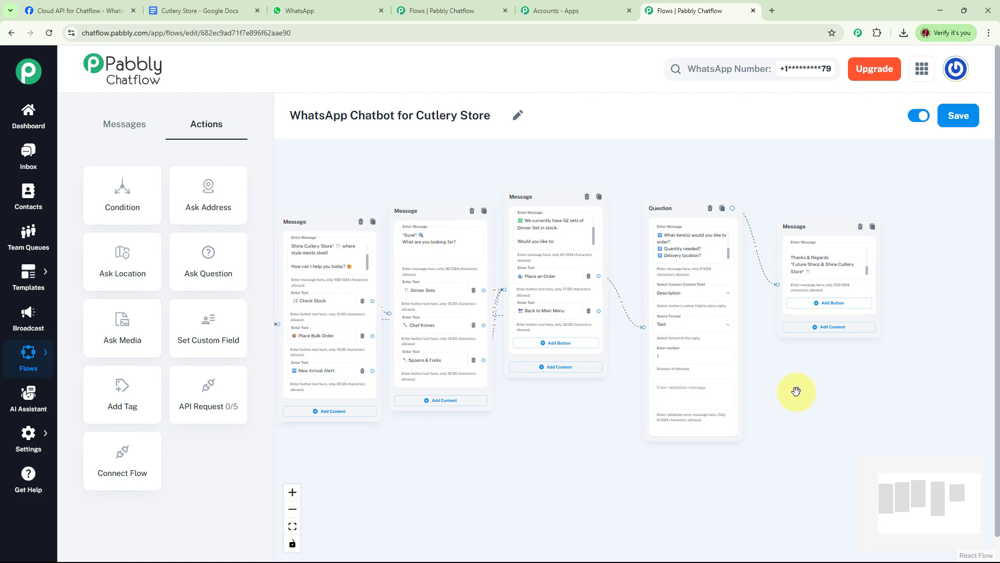
- Link the welcome message's Place Bulk Order button directly to the bulk-order Question node
drag(579, 414, 670, 393)
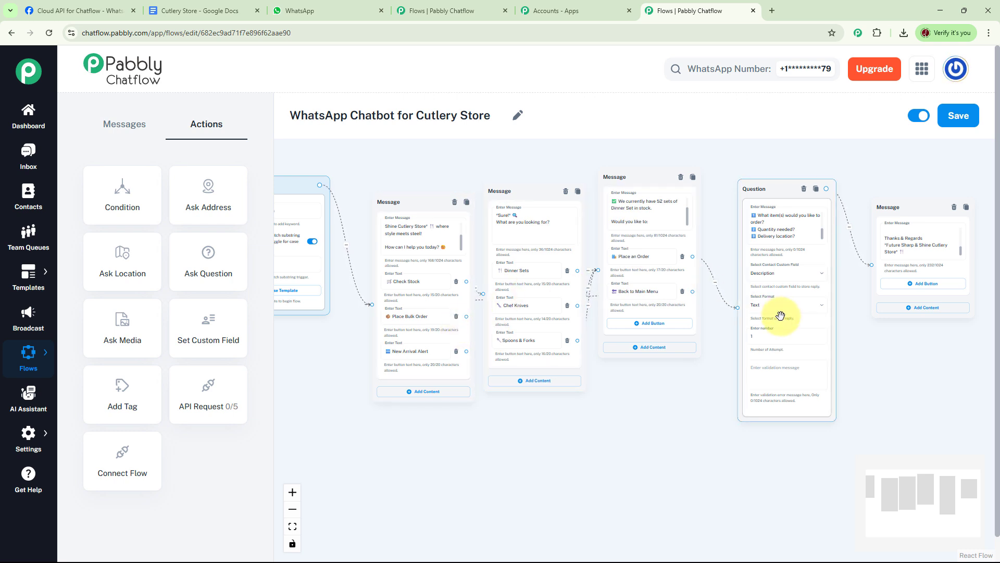
drag(466, 316, 739, 311)
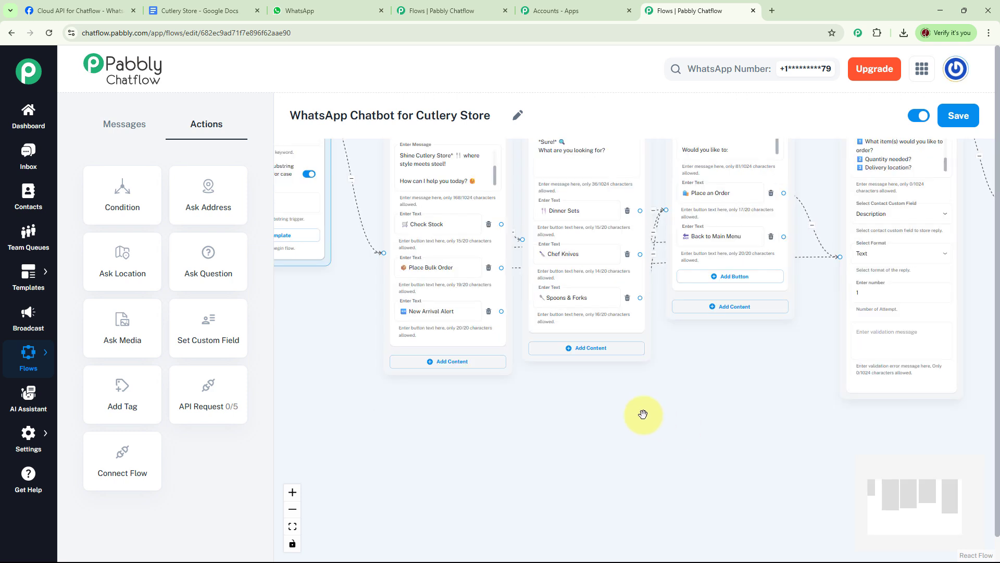
drag(643, 415, 665, 386)
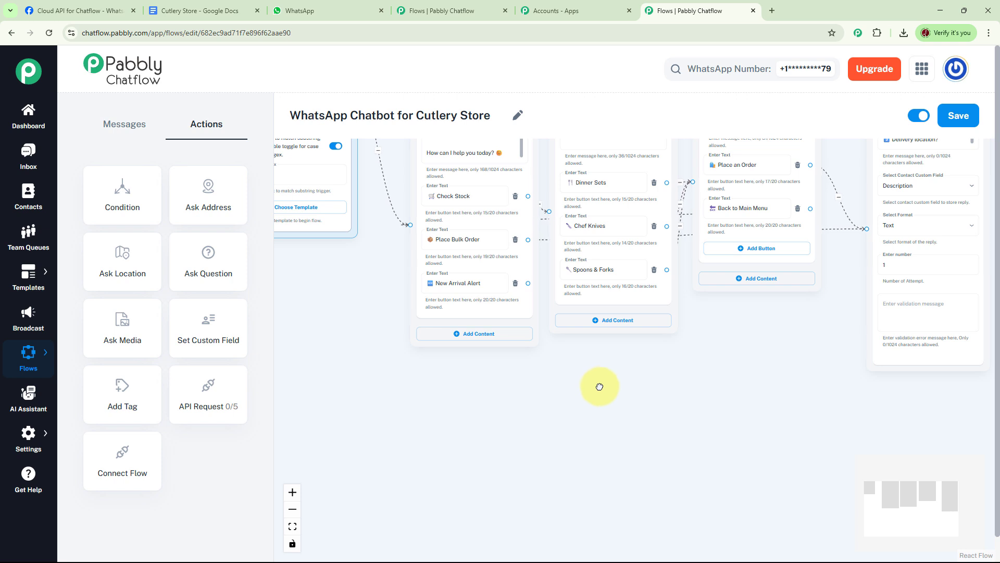
drag(600, 387, 629, 354)
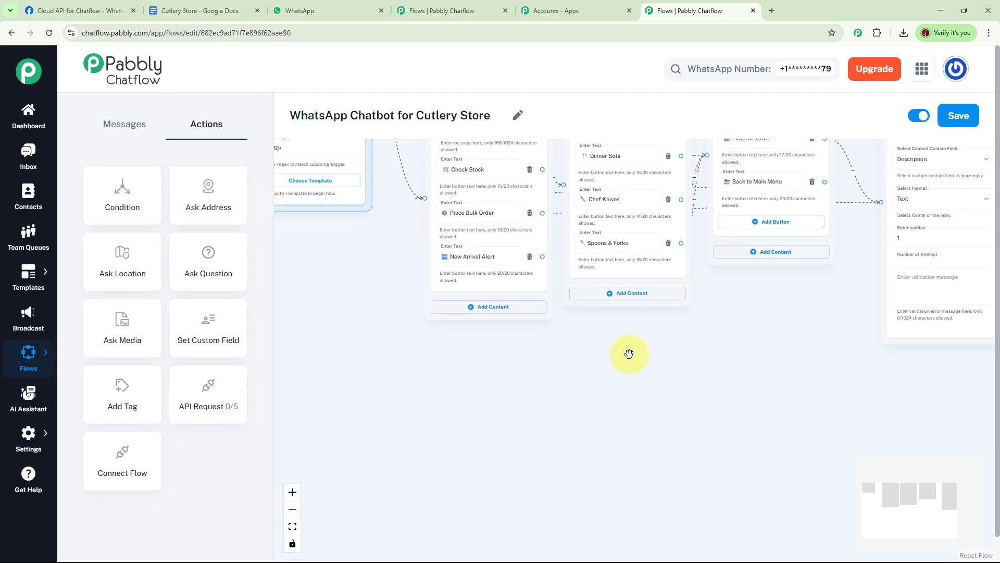
- Give the 'Awesome!' updates message after New Arrival Alert the buttons WhatsApp, Email and No Thanks
click(542, 256)
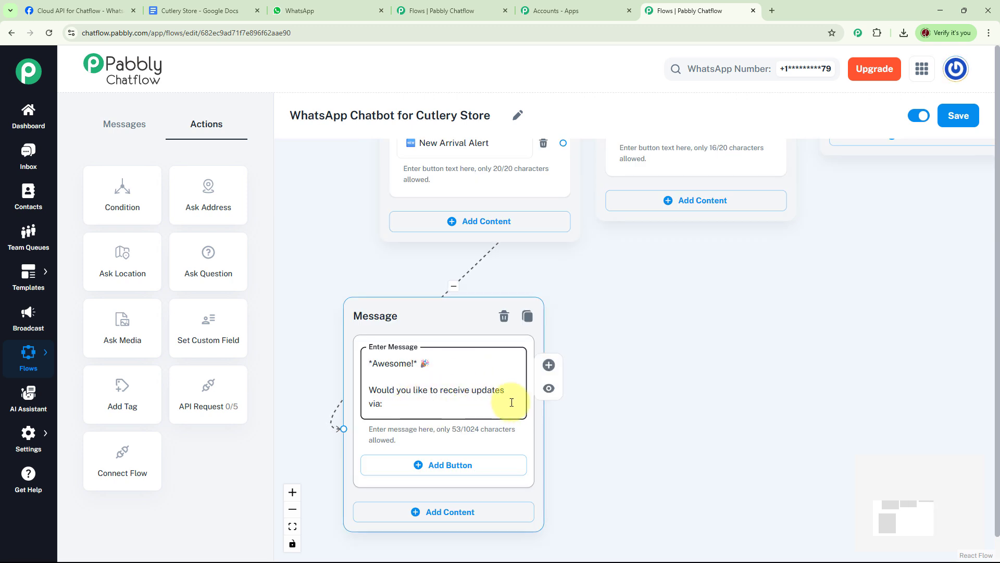
click(609, 404)
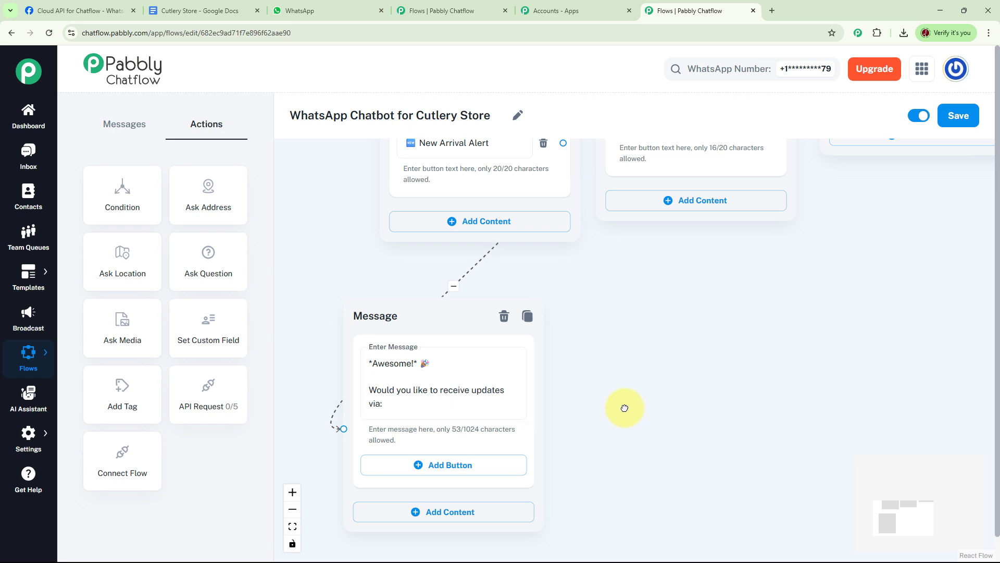
drag(625, 408, 629, 384)
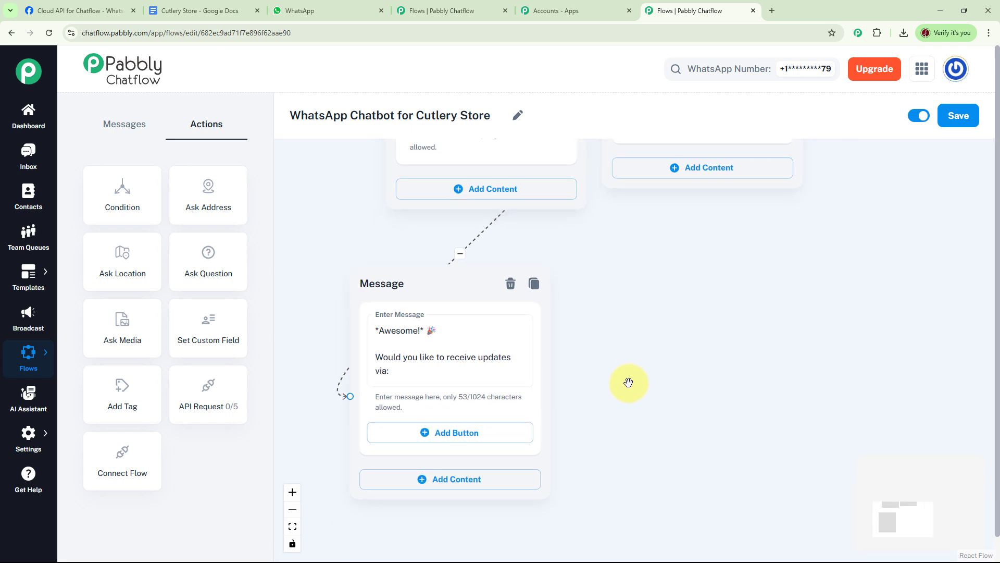
scroll(644, 357, down, 1)
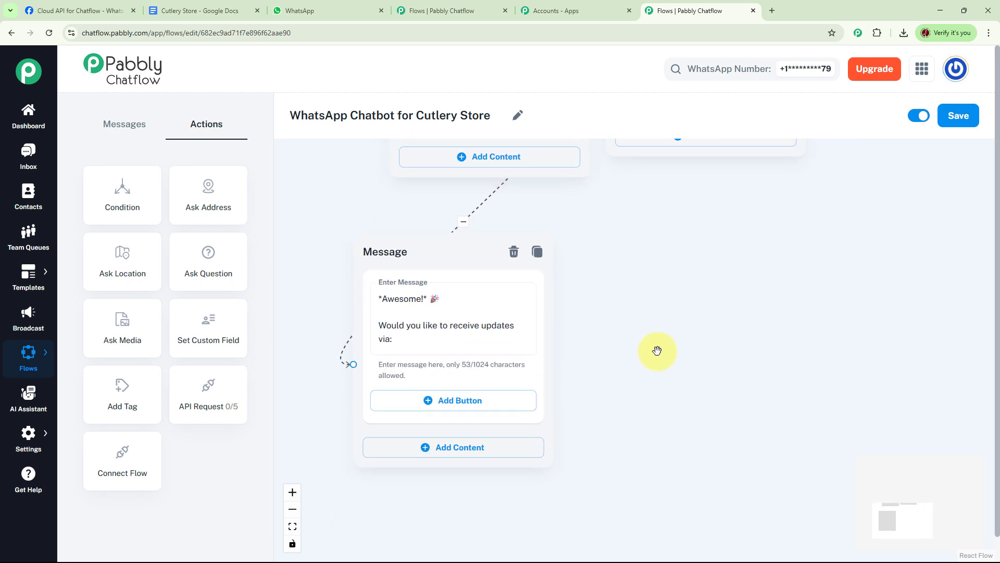
click(456, 403)
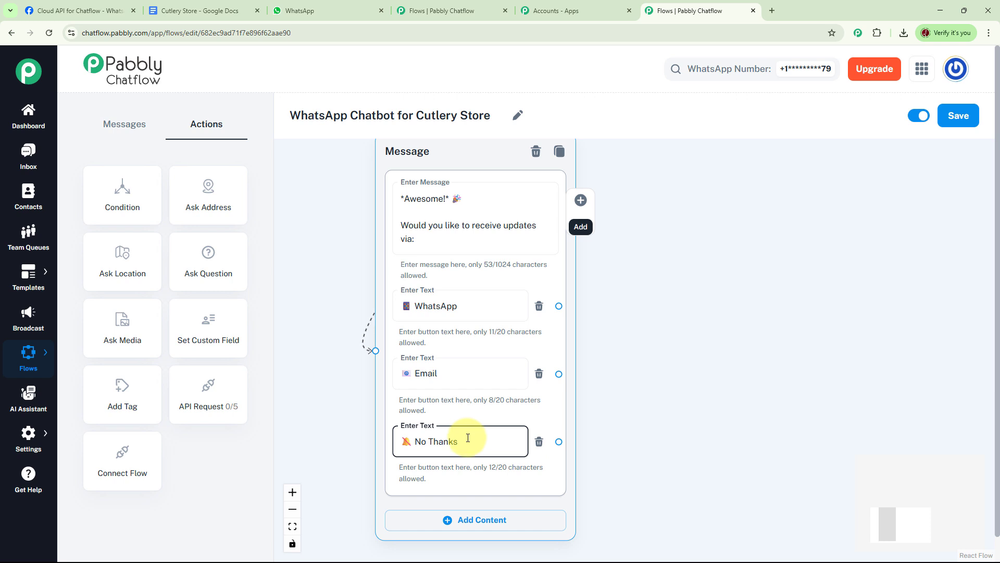
click(647, 384)
drag(648, 384, 640, 388)
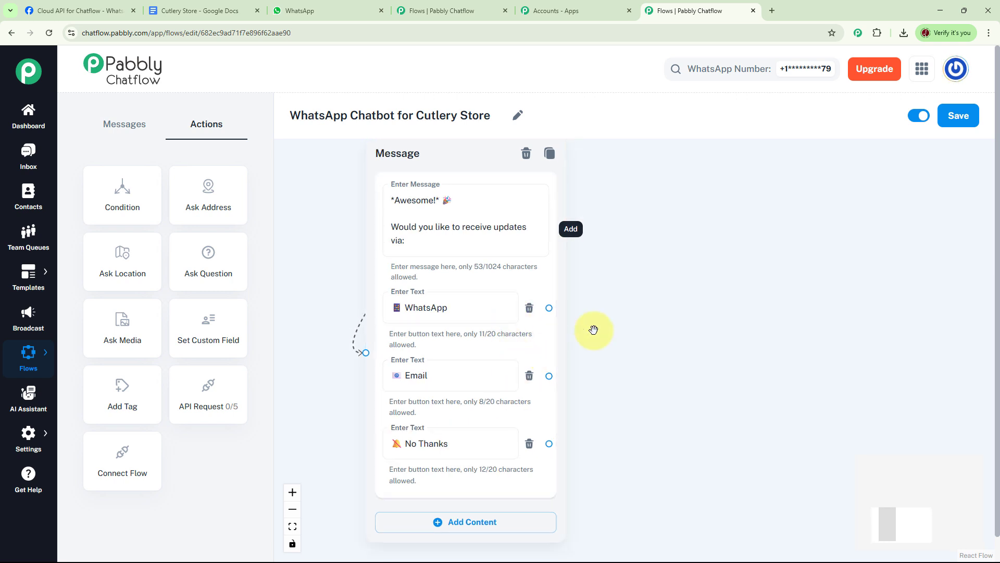
drag(551, 308, 661, 192)
- Add a 'You're all set!' confirmation after WhatsApp and route Email to it as well
click(646, 230)
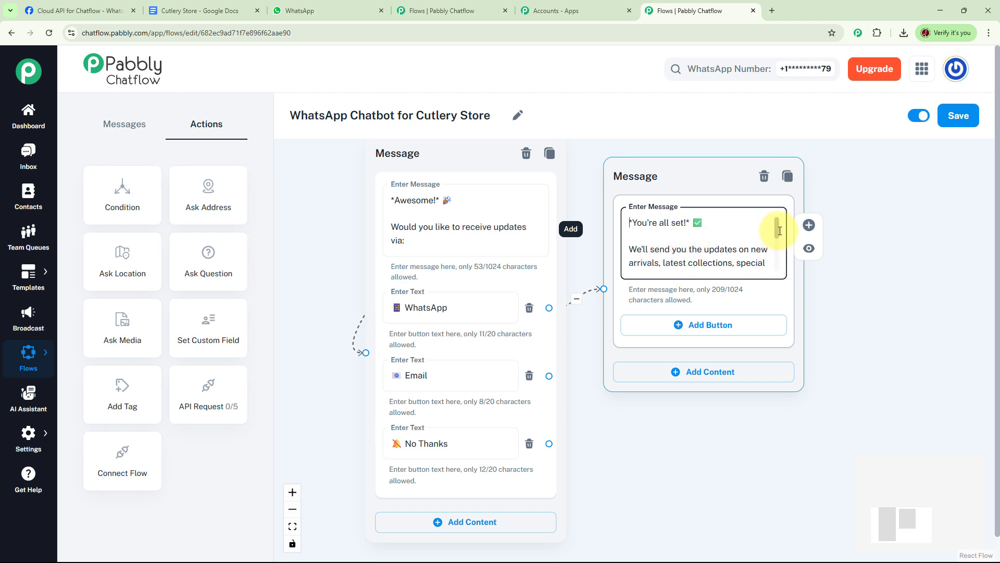
drag(777, 230, 777, 248)
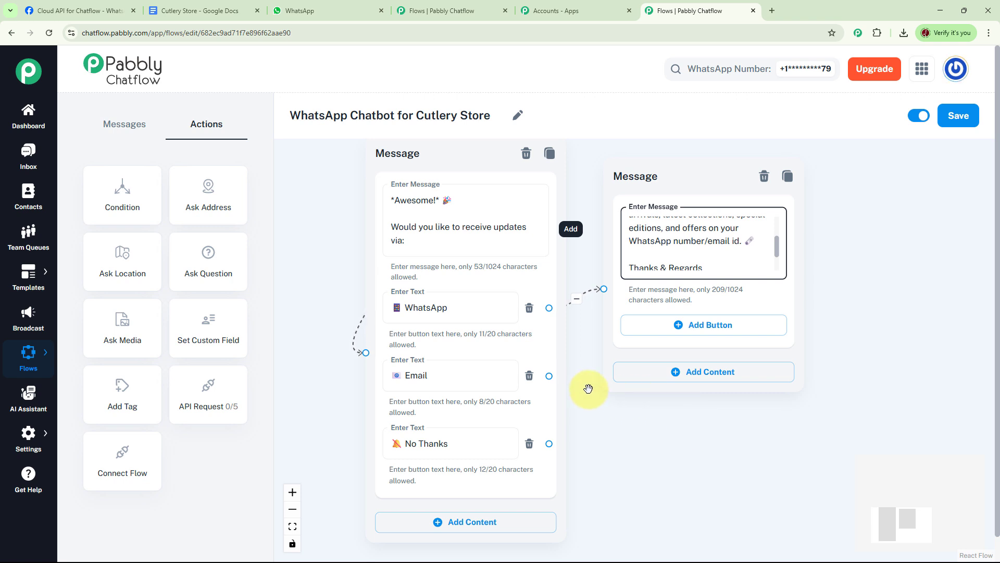
drag(548, 376, 605, 291)
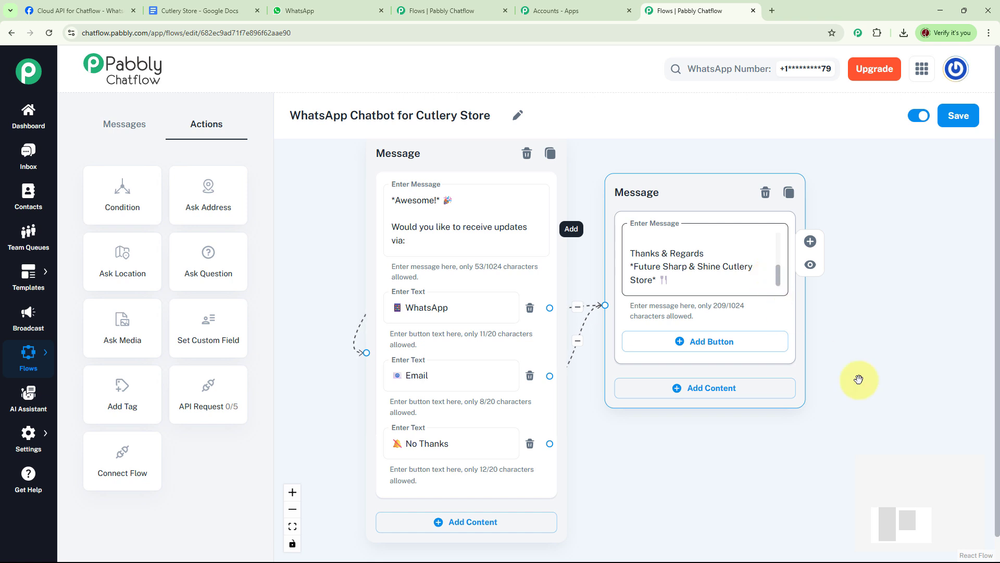
click(878, 383)
drag(878, 384, 840, 313)
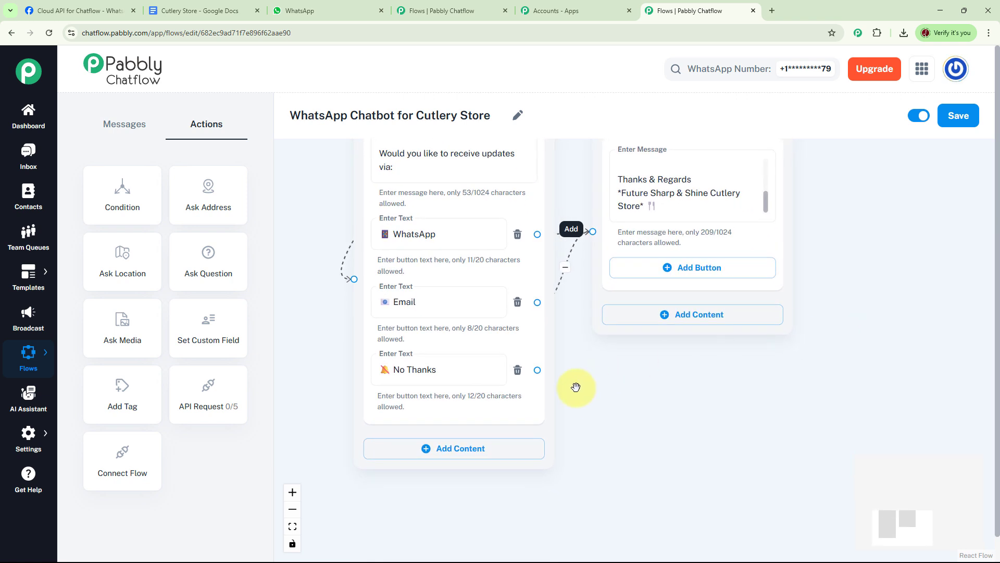
- Add a 'No worries at all!' reply message after No Thanks
drag(537, 371, 632, 401)
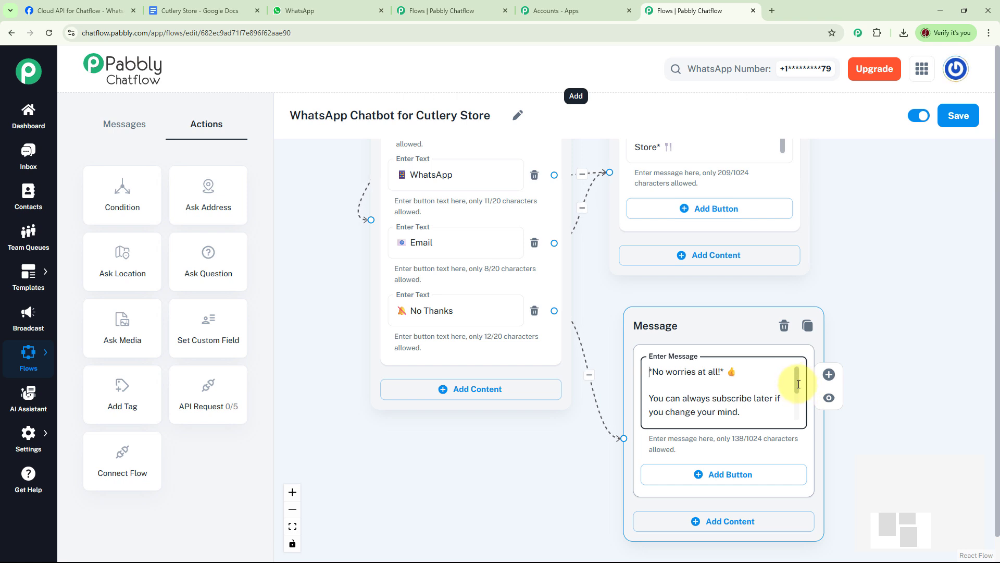
drag(799, 384, 797, 409)
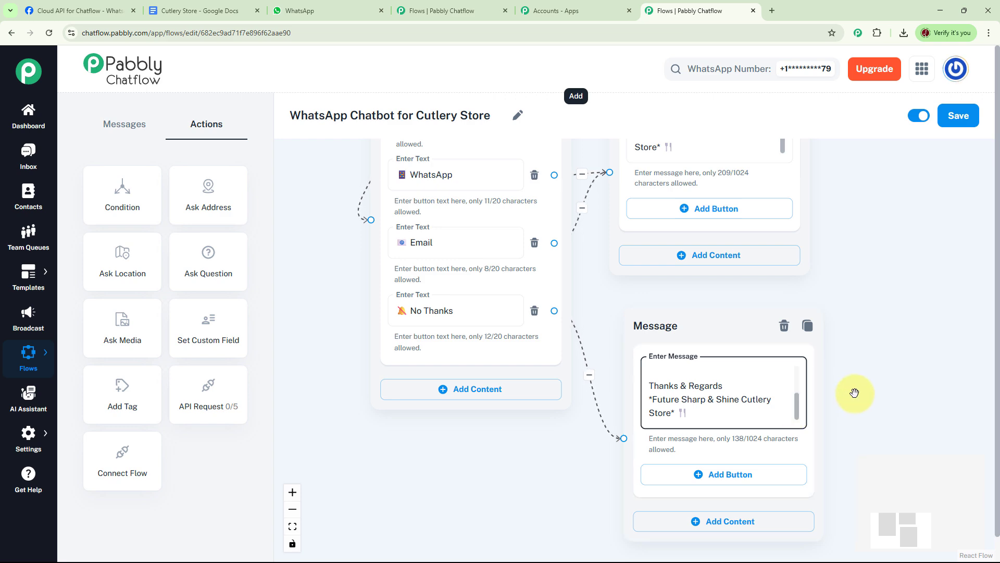
scroll(855, 392, down, 5)
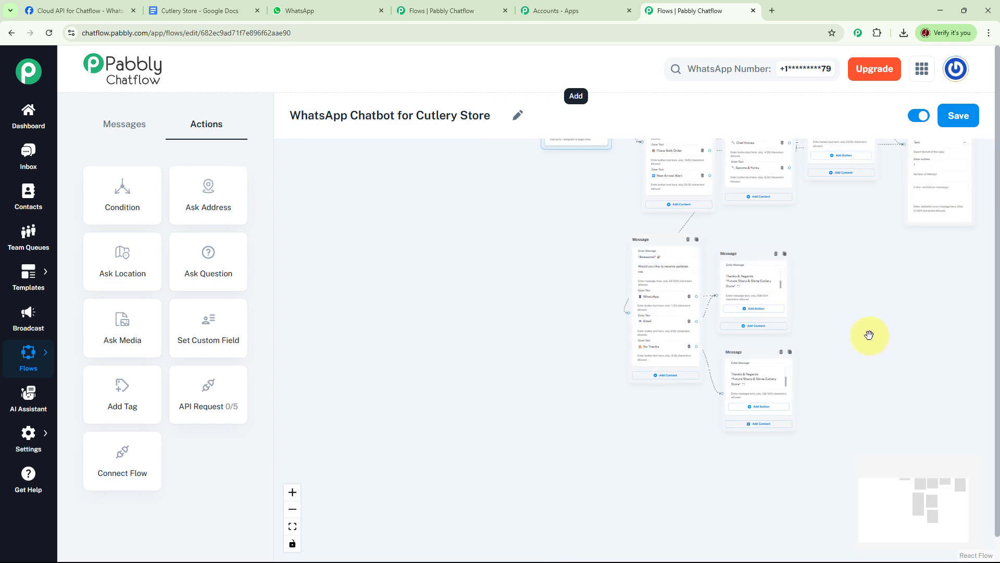
- Save the completed cutlery-store flow and switch to the WhatsApp Web chat for testing
drag(869, 335, 703, 431)
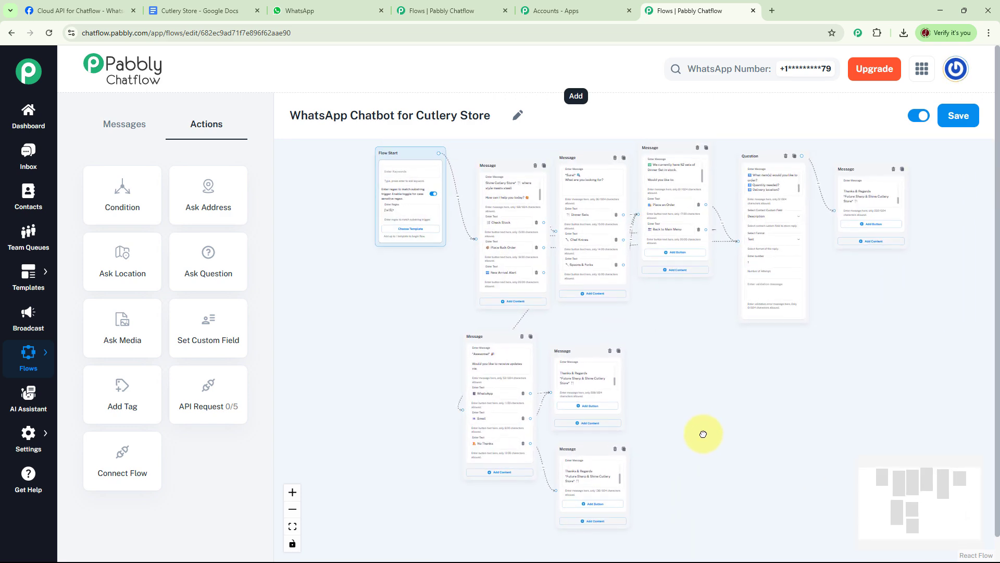
click(975, 125)
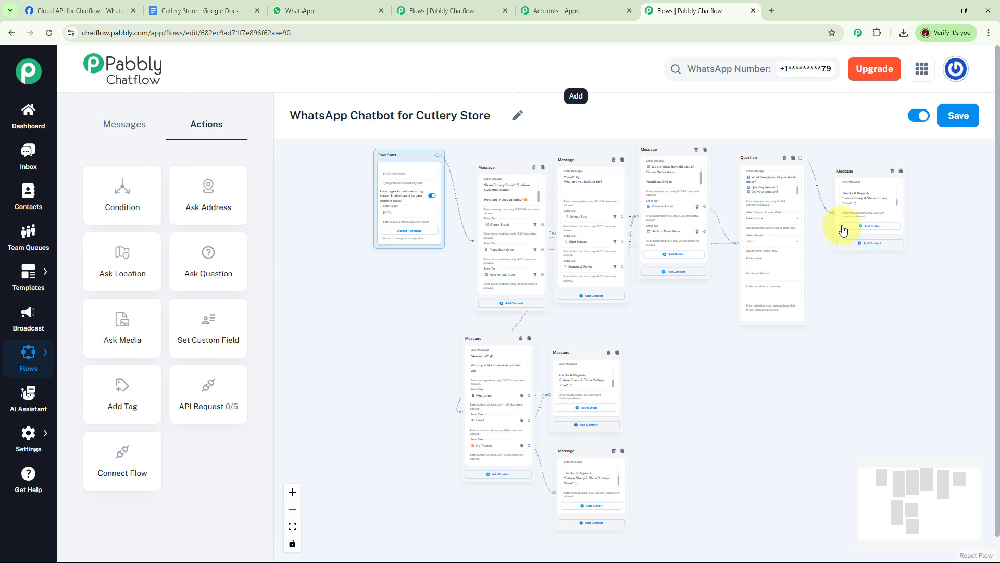
click(305, 9)
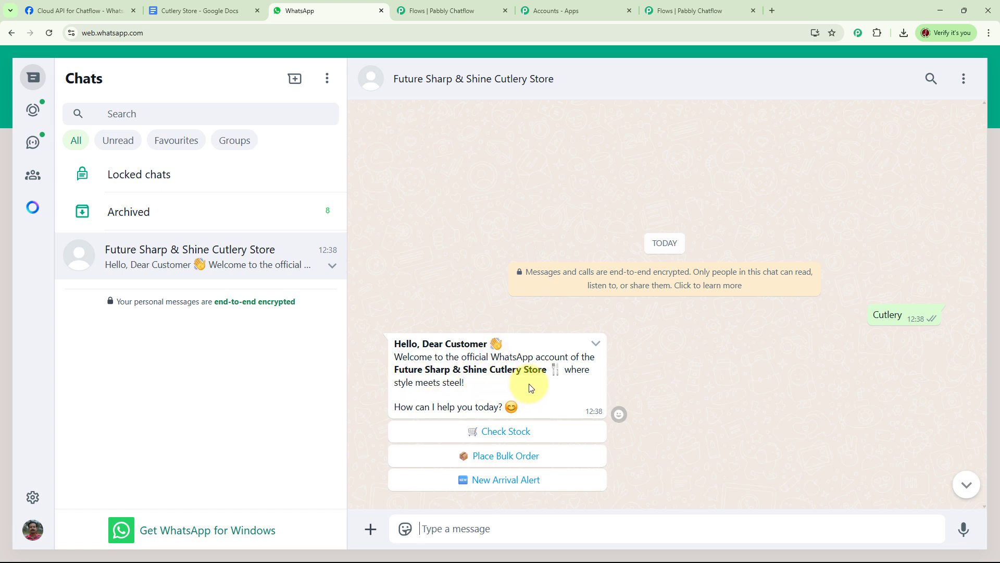
- Test the bot in the store chat by choosing Check Stock, then Place Bulk Order
click(531, 436)
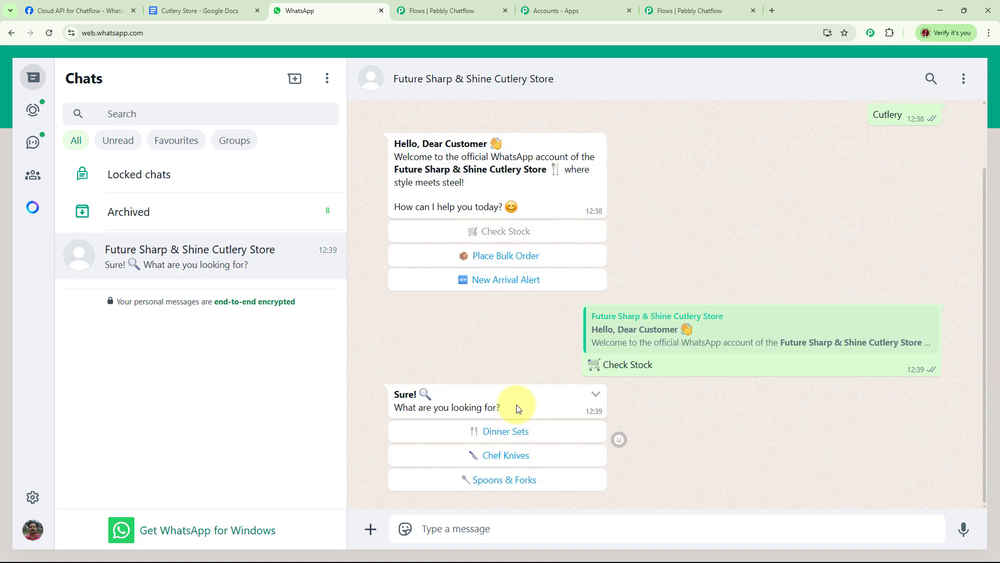
click(513, 263)
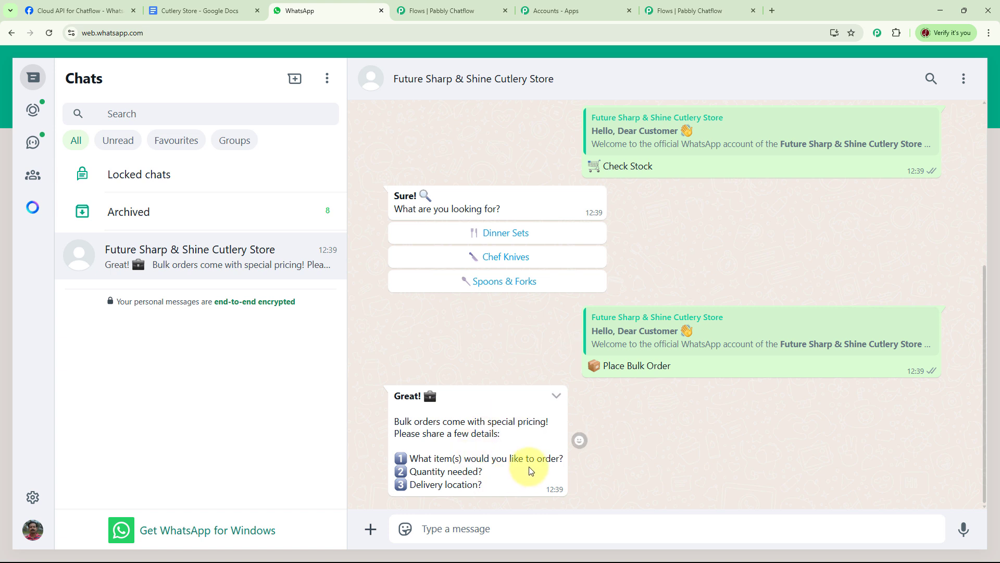